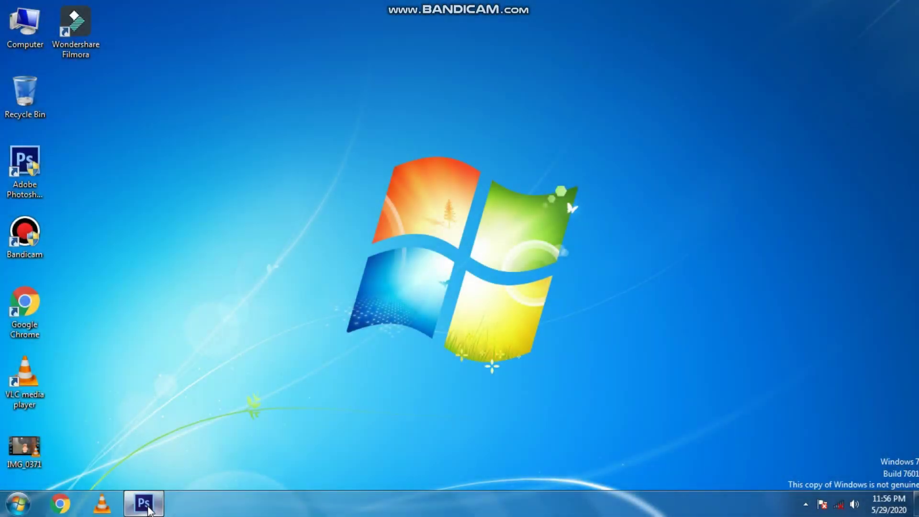
Open aldain-austria-v0zVmWULYTg-unsplash.jpg from Downloads and accept the colour profile mismatch prompt
click(143, 503)
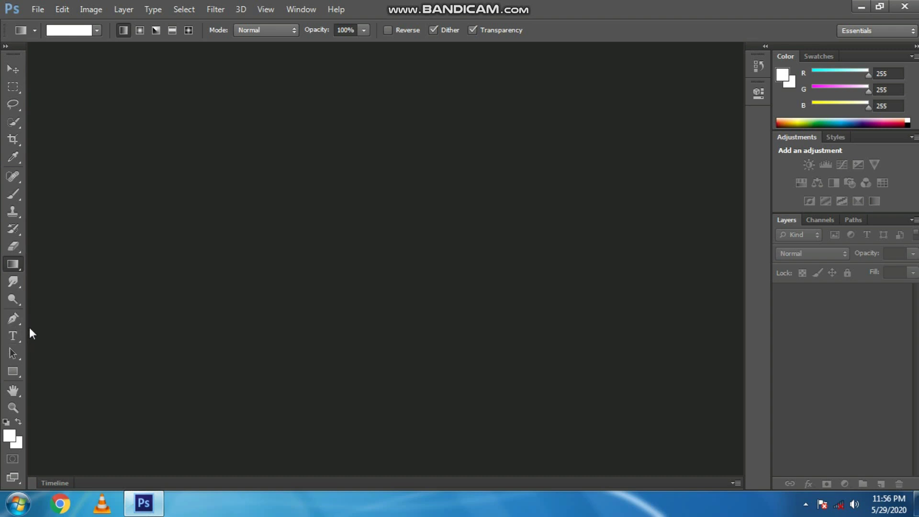
double_click(532, 233)
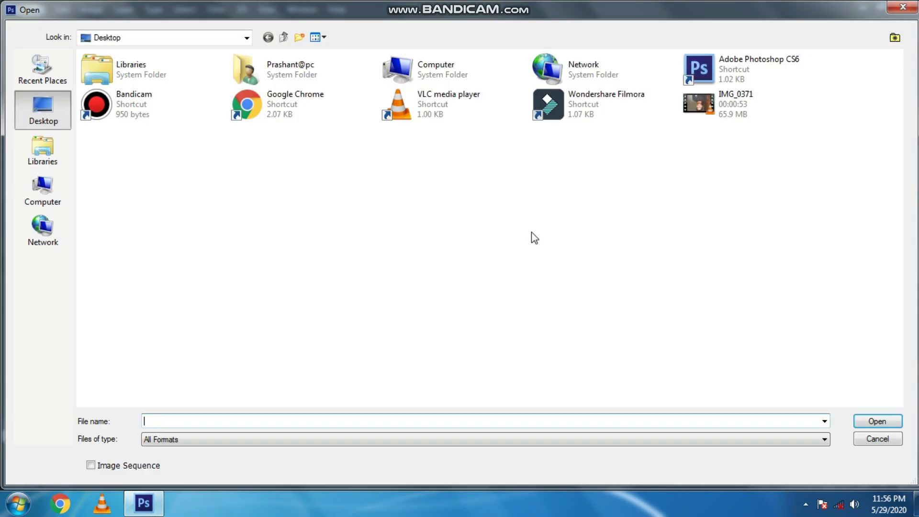
double_click(323, 68)
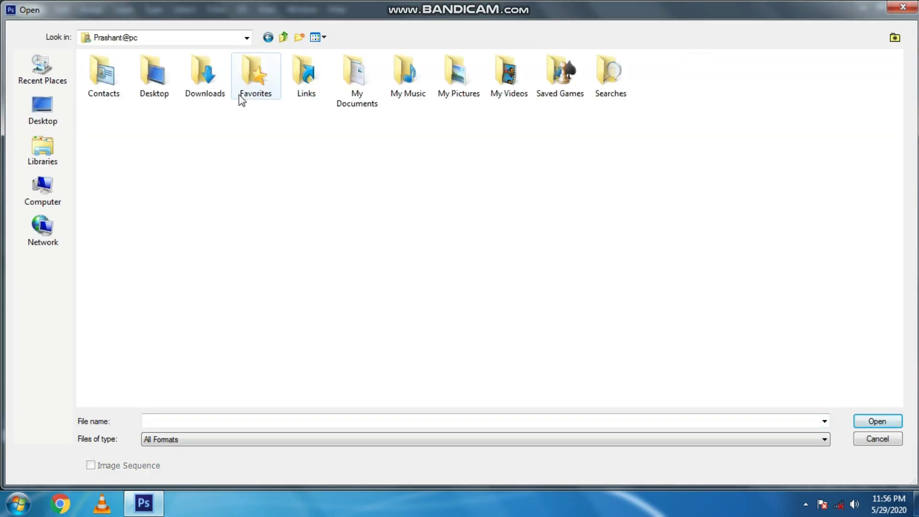
double_click(205, 95)
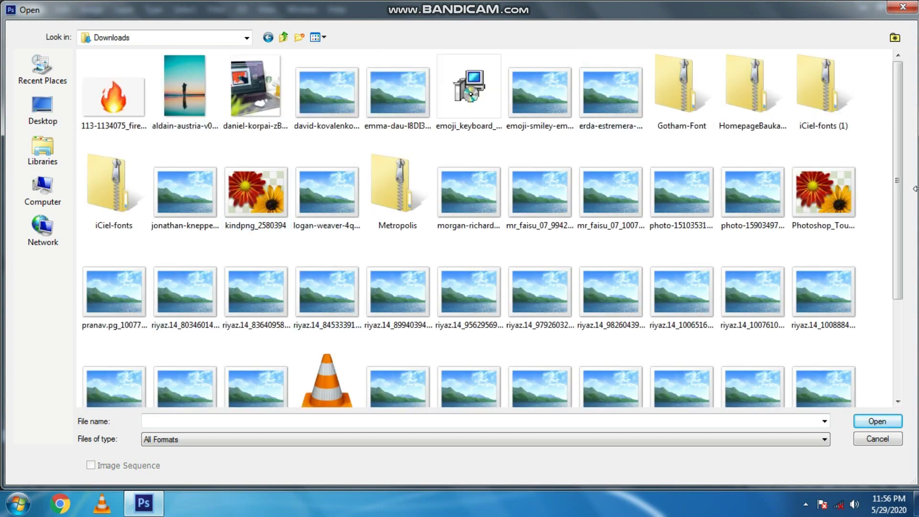
scroll(908, 183, down, 2)
scroll(908, 183, down, 2)
scroll(890, 158, up, 5)
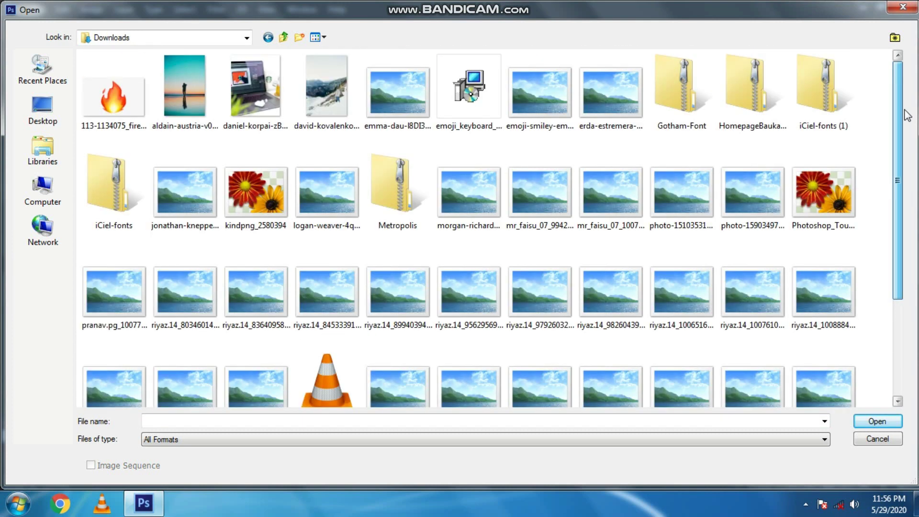
click(201, 84)
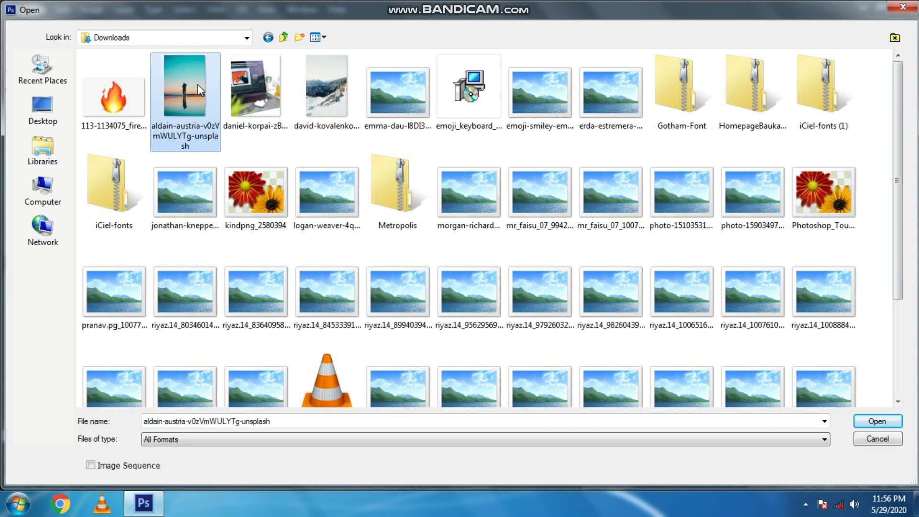
click(888, 420)
click(510, 272)
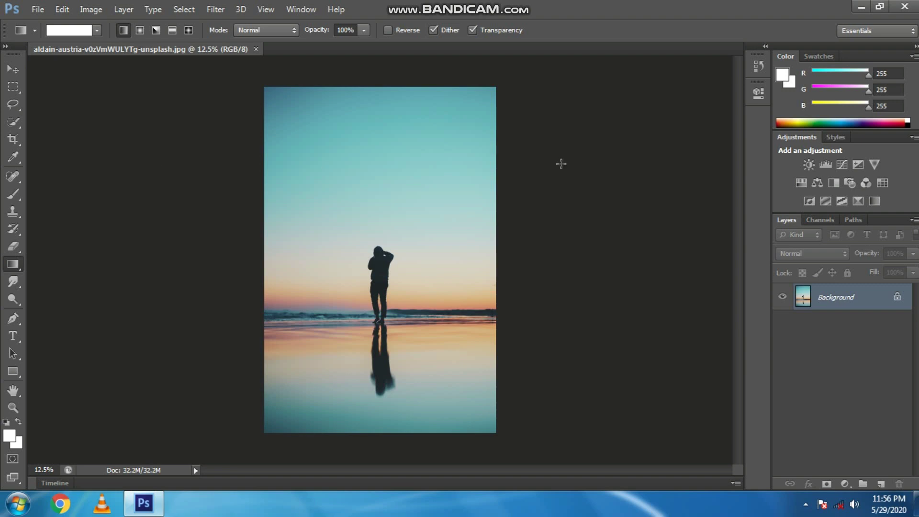
Turn the locked Background into Layer 0, then convert Layer 0 to a smart object
double_click(873, 310)
click(576, 157)
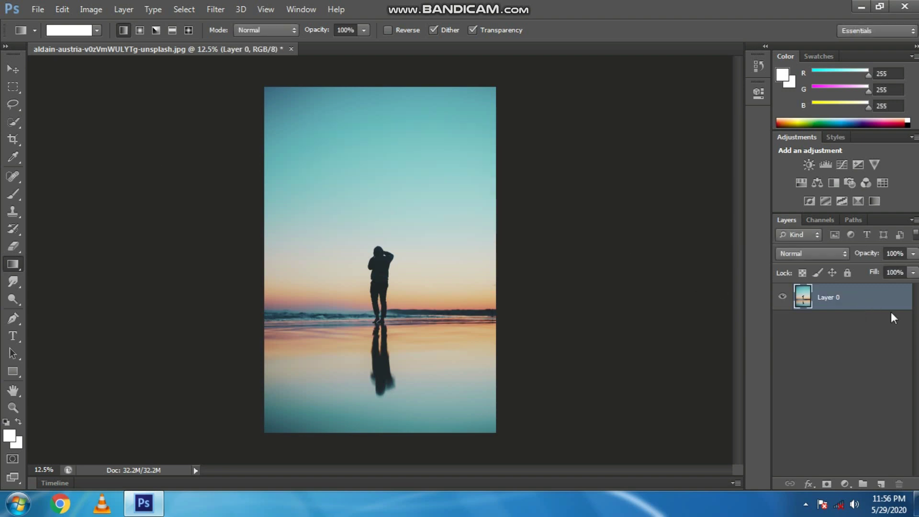
right_click(820, 293)
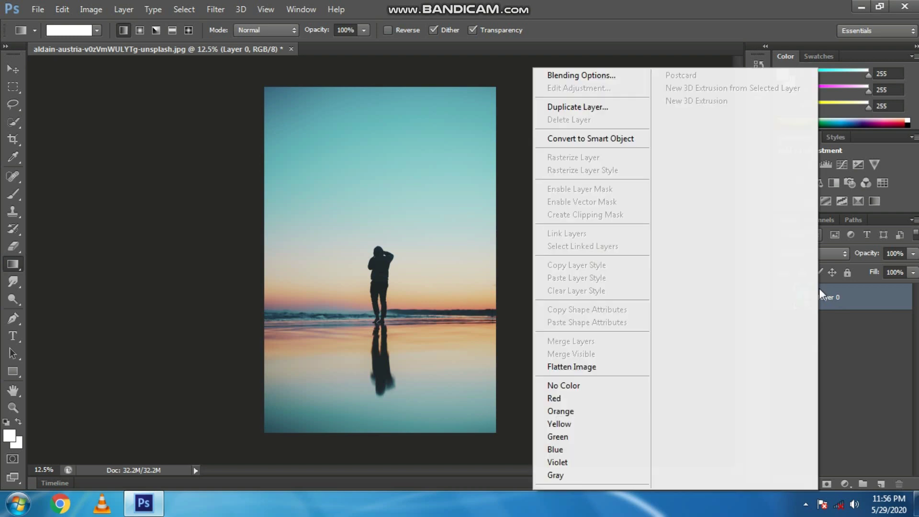
click(595, 139)
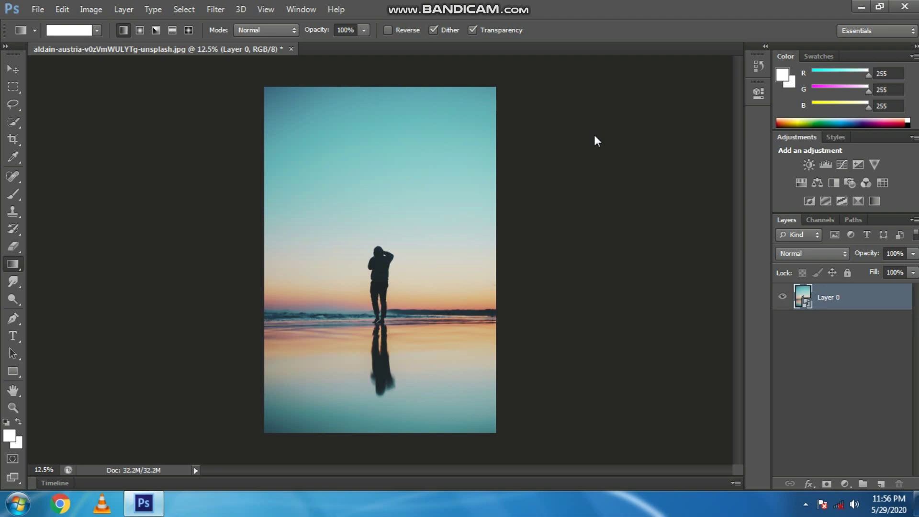
click(14, 89)
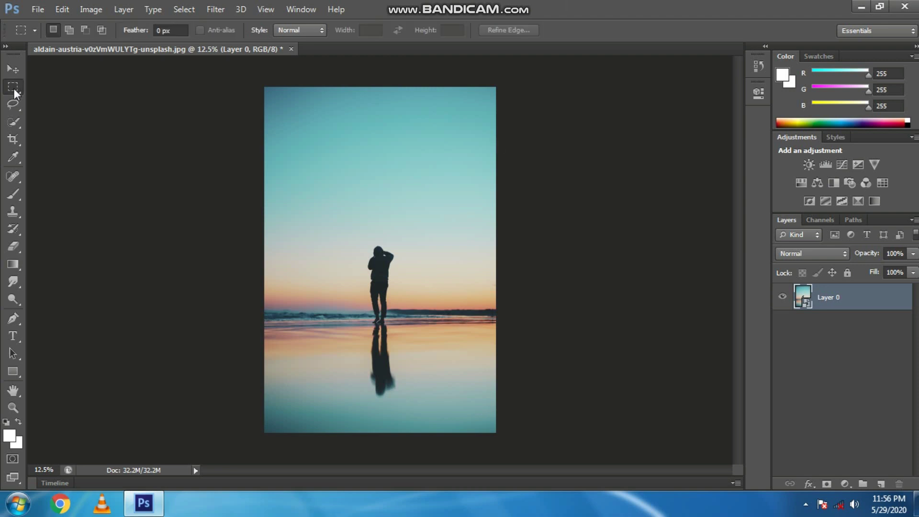
drag(302, 120, 454, 378)
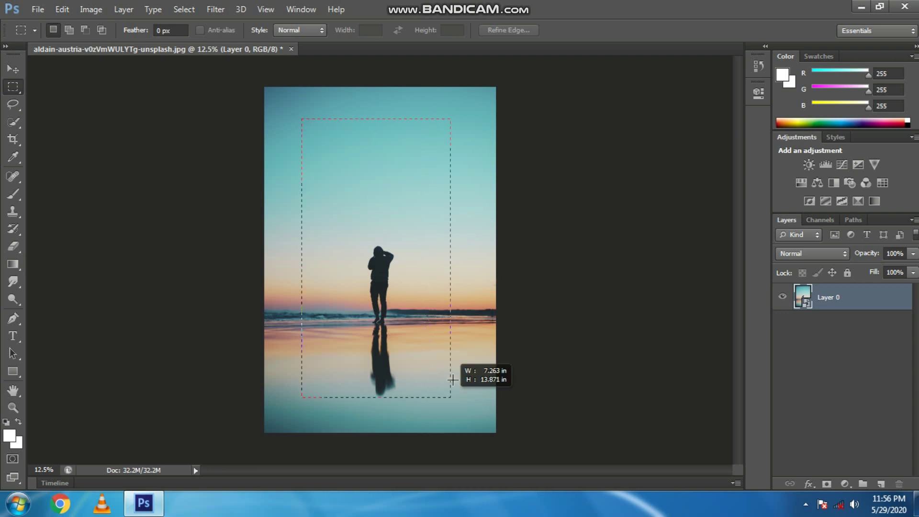
right_click(350, 135)
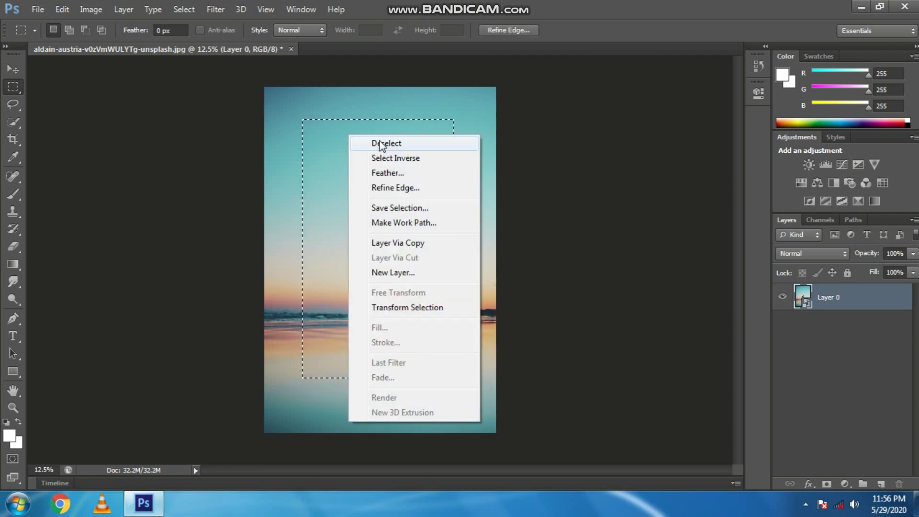
click(381, 143)
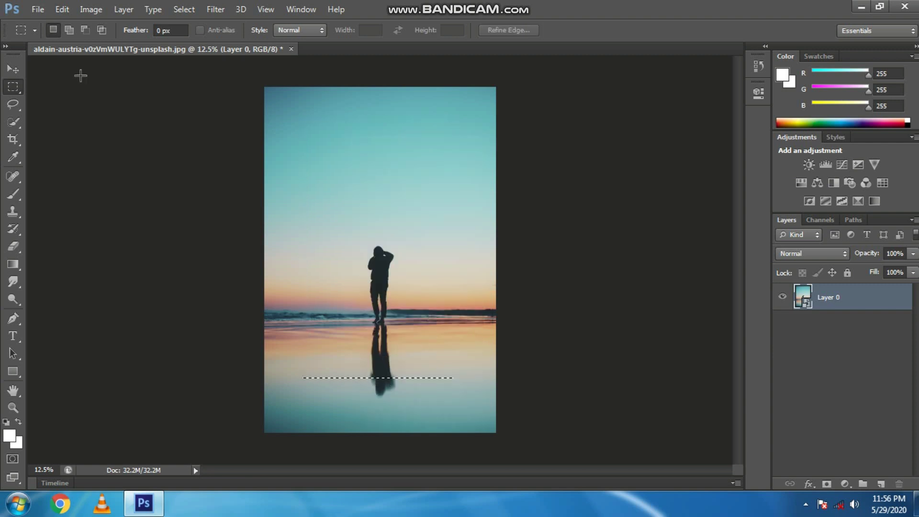
click(16, 105)
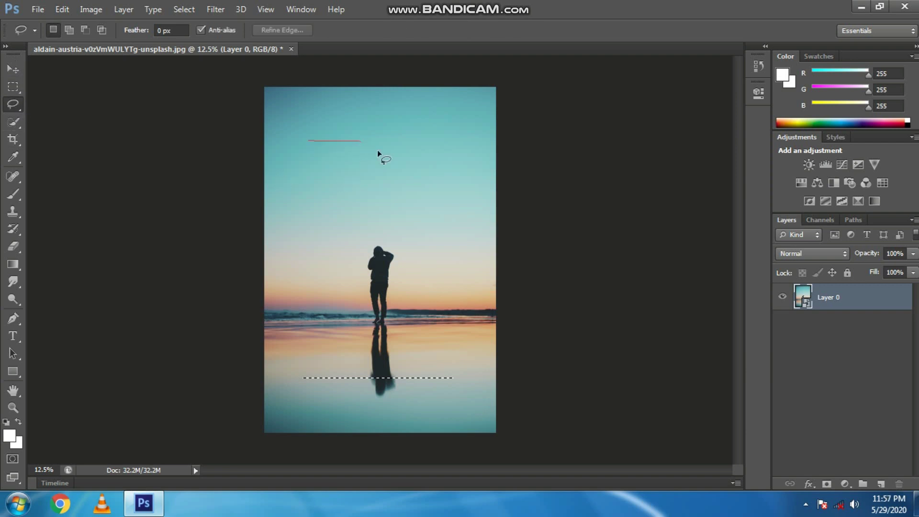
drag(309, 152, 307, 141)
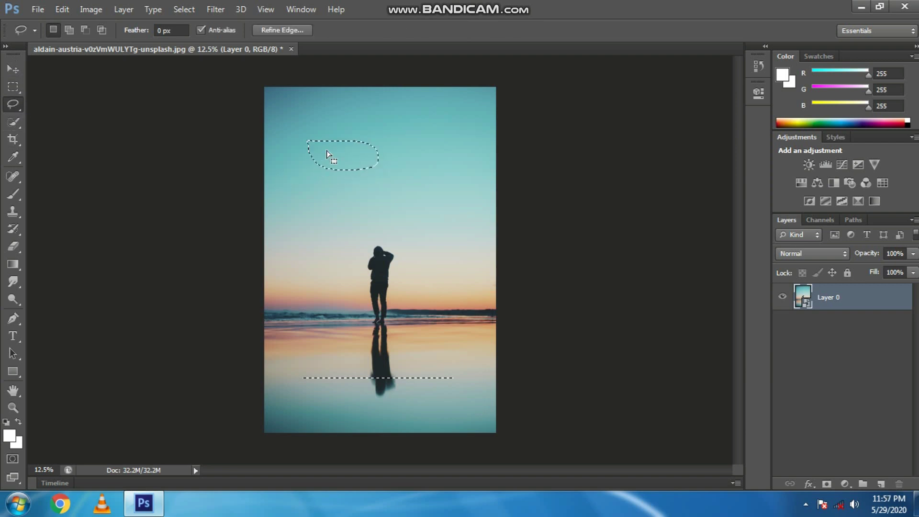
click(19, 122)
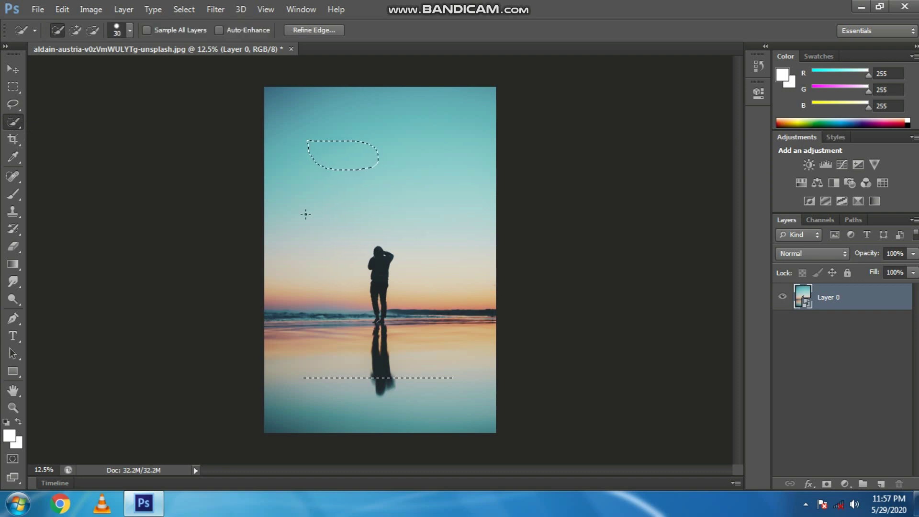
right_click(287, 181)
click(304, 190)
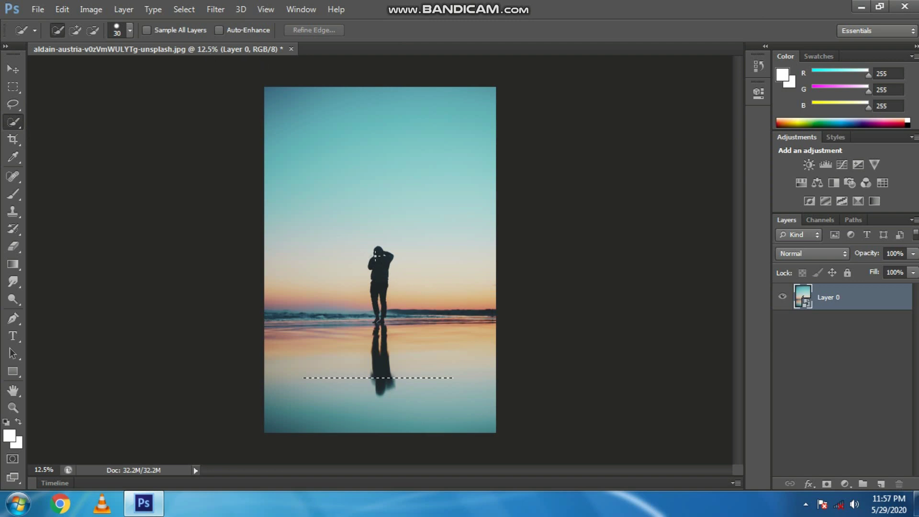
drag(382, 273, 382, 304)
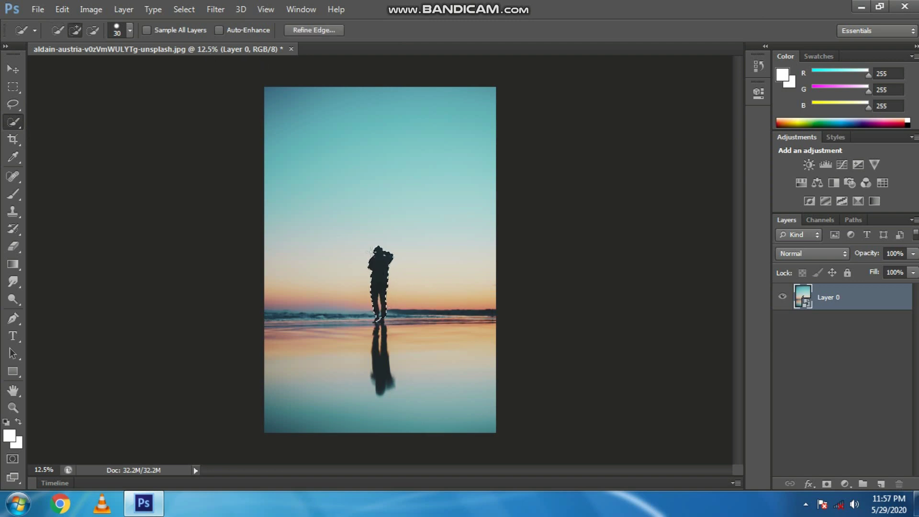
right_click(312, 204)
click(336, 211)
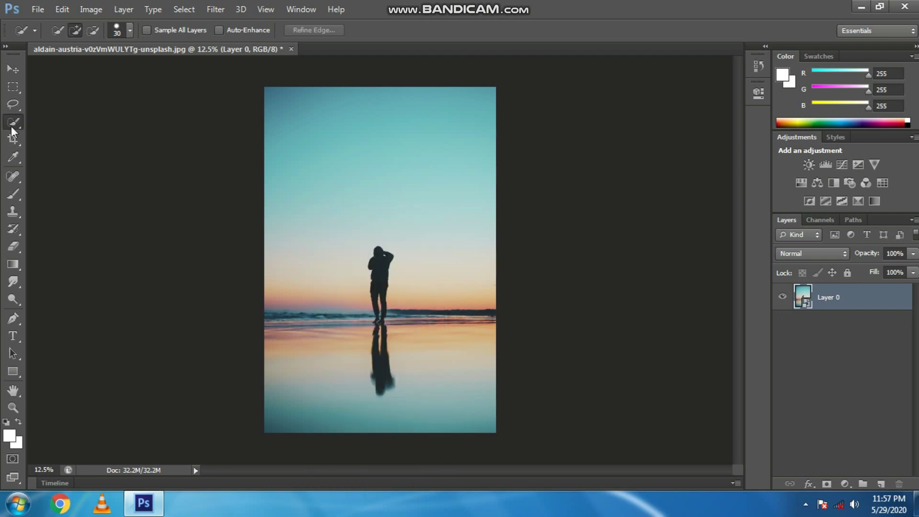
Crop the beach photo to the 4 x 5 (8 x 10) preset ratio, trimming sky and water
click(12, 138)
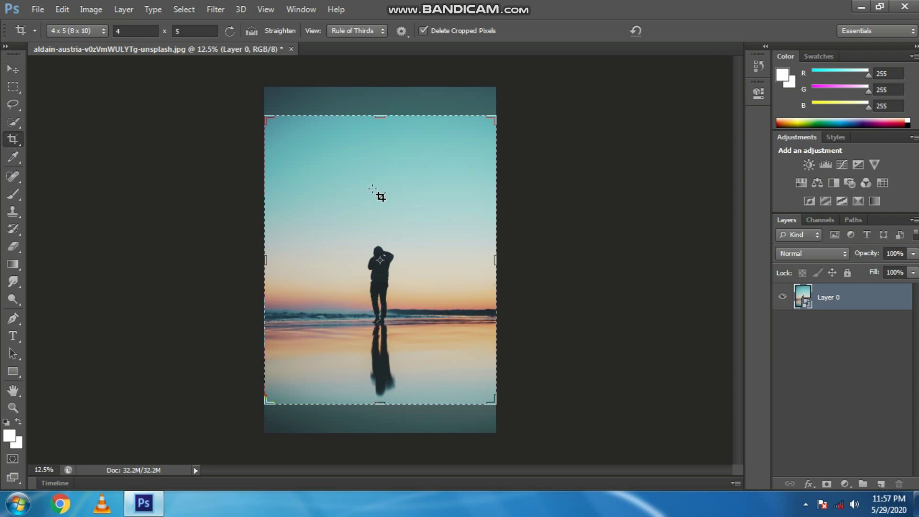
right_click(310, 171)
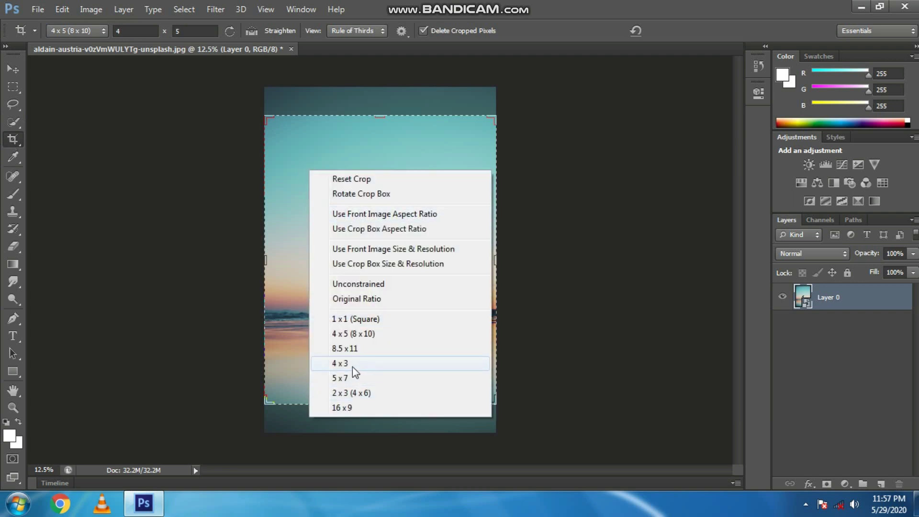
click(358, 336)
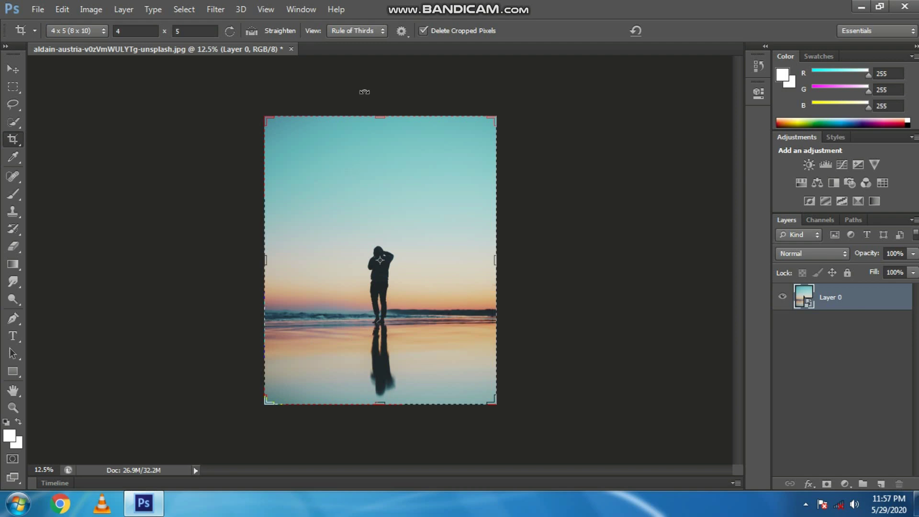
click(18, 162)
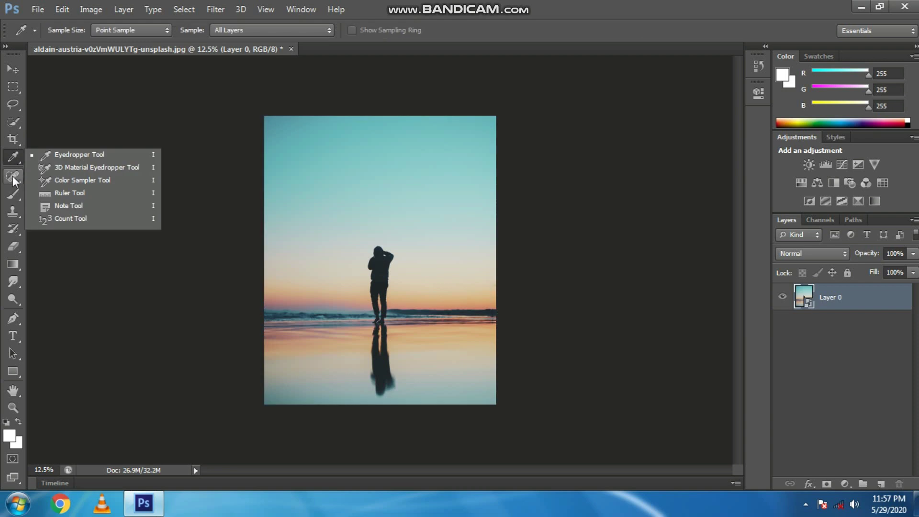
Select the Spot Healing Brush, then close the cropped beach photo
click(13, 176)
right_click(15, 176)
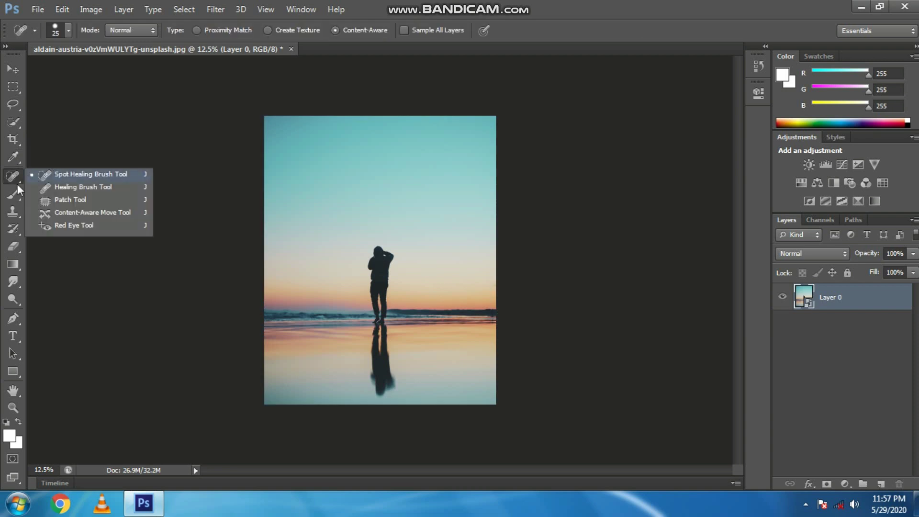
click(18, 174)
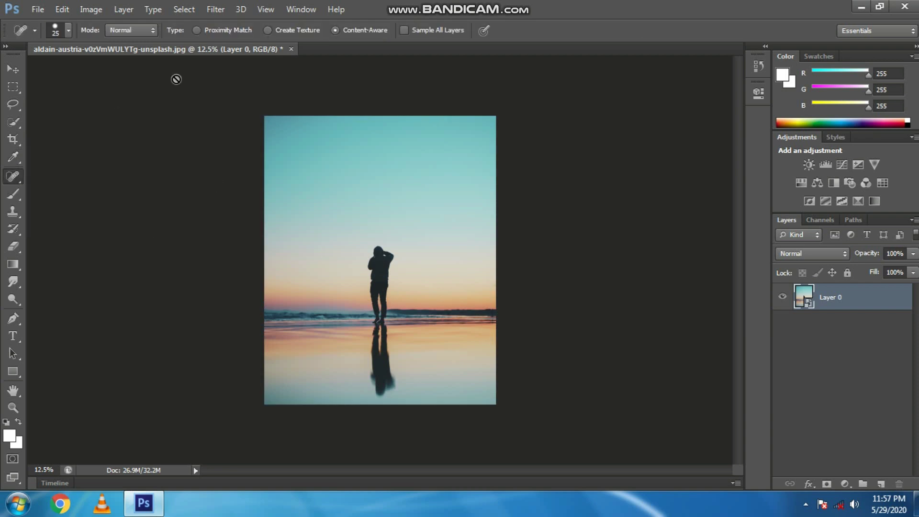
click(290, 49)
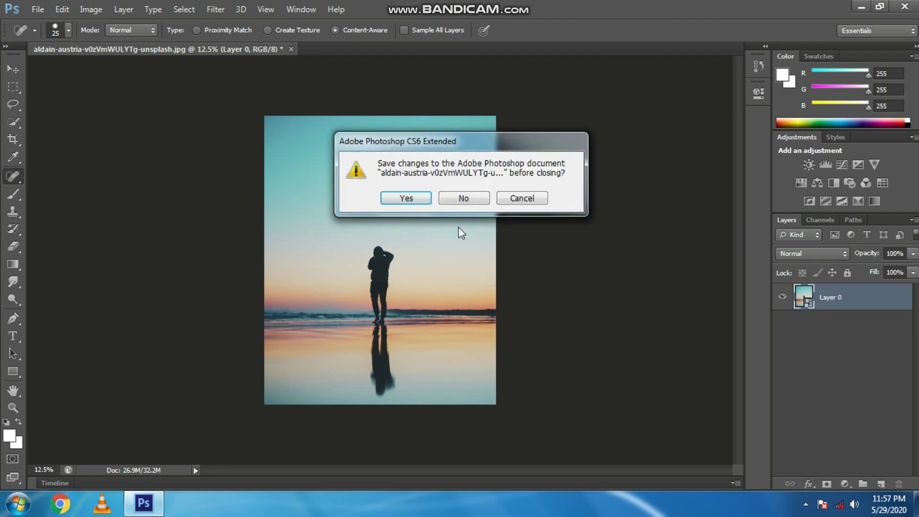
click(446, 199)
Open IMG_0234.JPG from Downloads, accepting the embedded profile mismatch
double_click(446, 199)
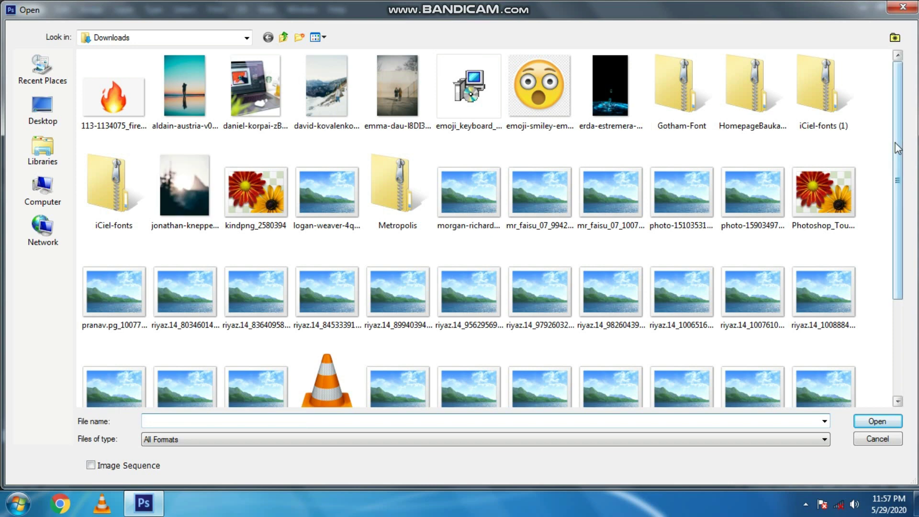
drag(897, 244, 898, 341)
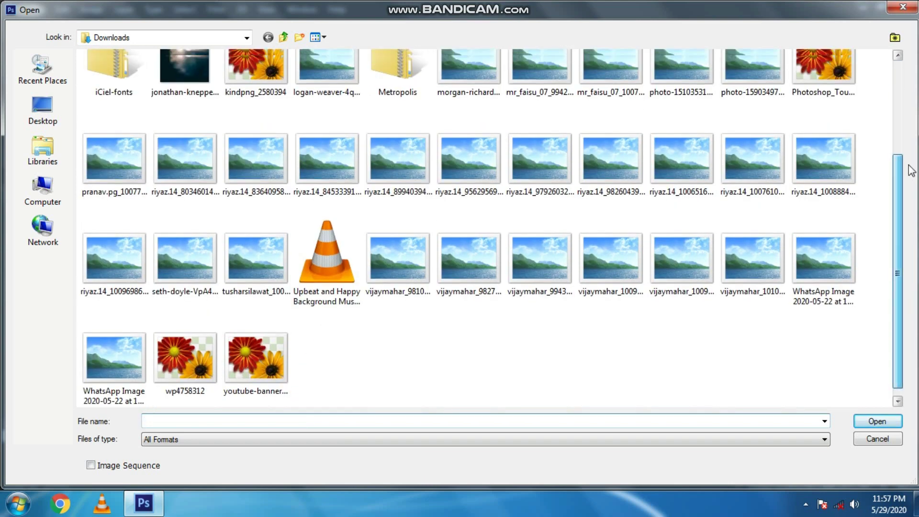
scroll(148, 205, up, 5)
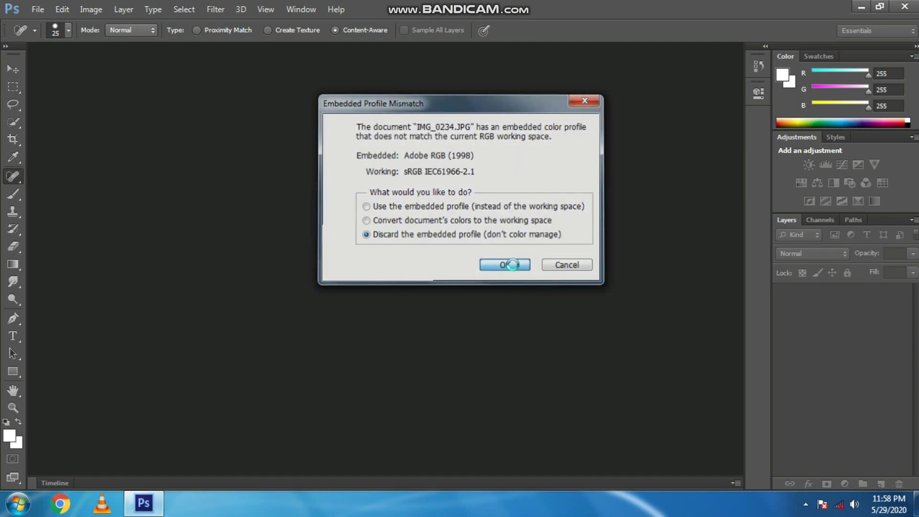
click(512, 265)
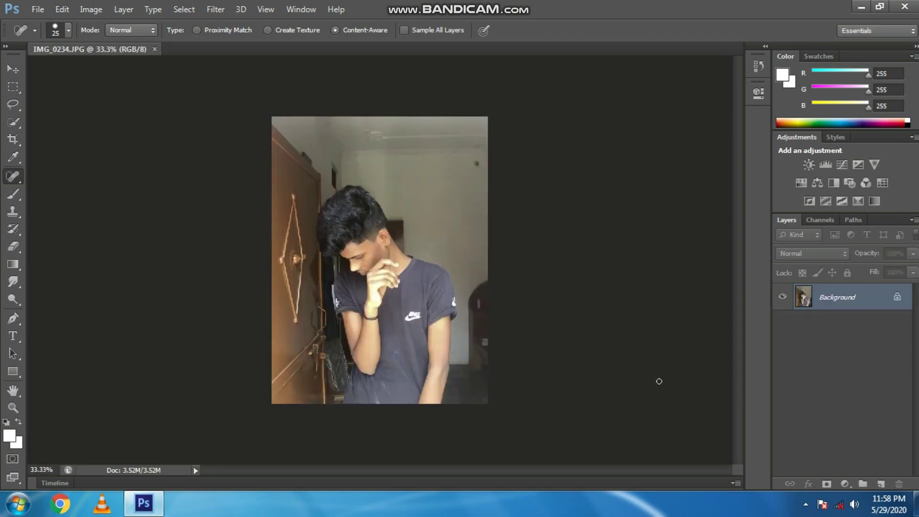
Zoom in on the face and heal the cheek mole with a 19 px spot healing brush
key(ctrl+plus)
key(ctrl+plus)
key(ctrl+plus)
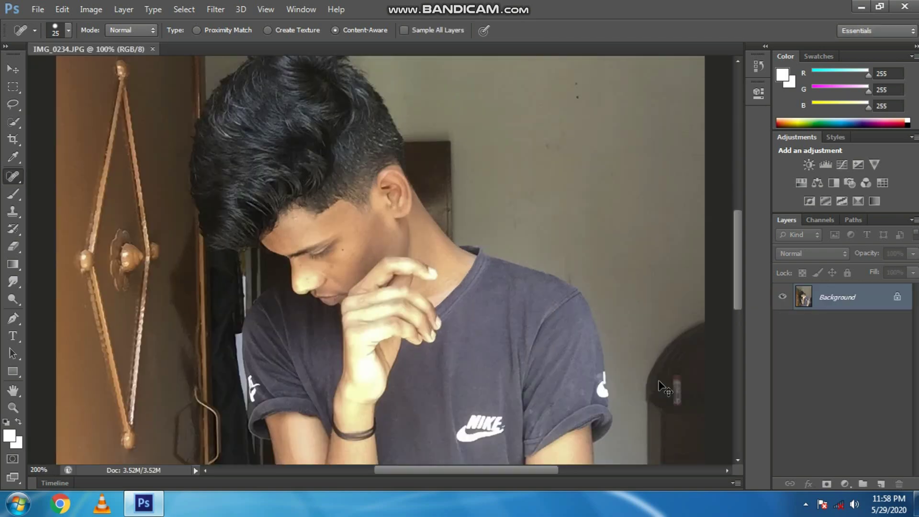
key(ctrl+plus)
key(ctrl+plus)
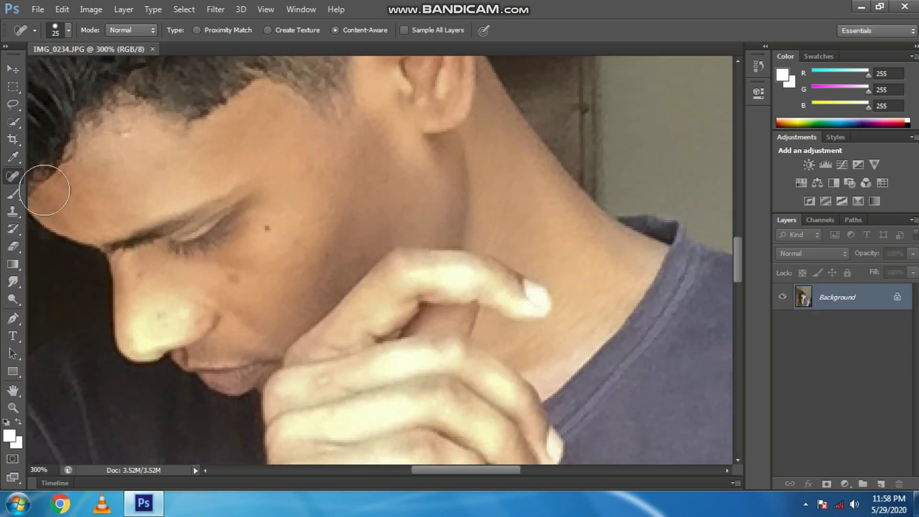
right_click(292, 265)
drag(292, 265, 286, 264)
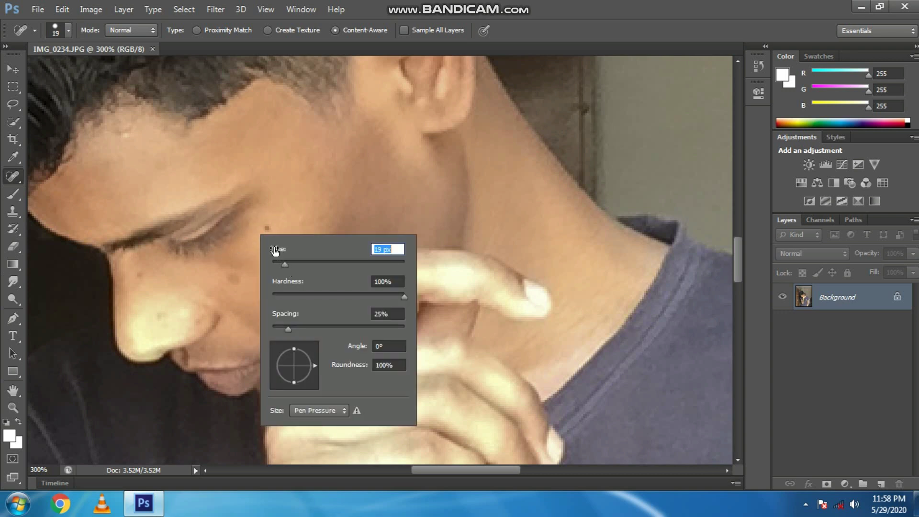
click(267, 228)
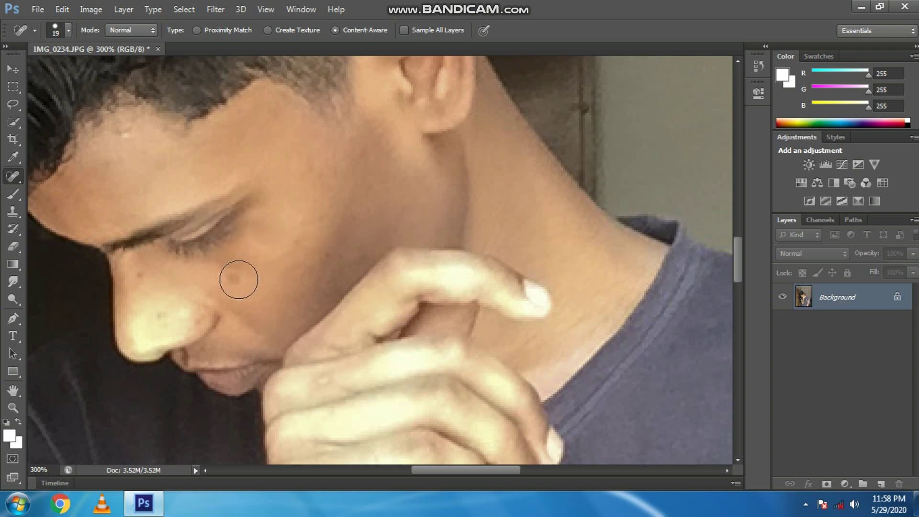
With a 10 px brush, heal the remaining cheek spot, forehead blemish and nose blemish
right_click(456, 177)
drag(488, 205, 481, 206)
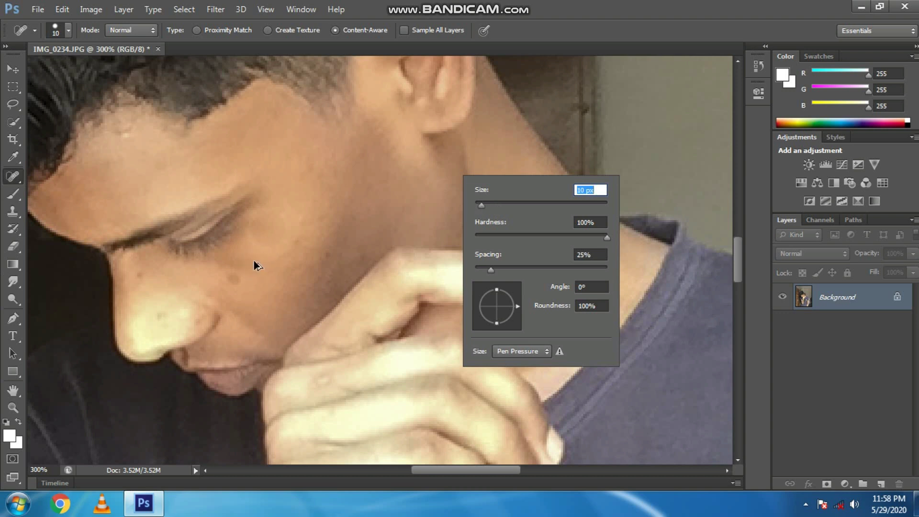
click(253, 261)
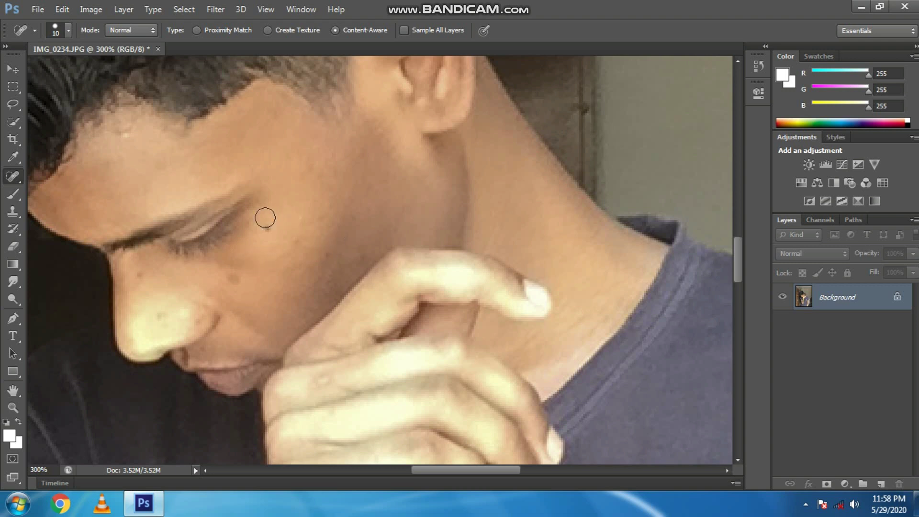
click(270, 228)
click(125, 136)
click(157, 317)
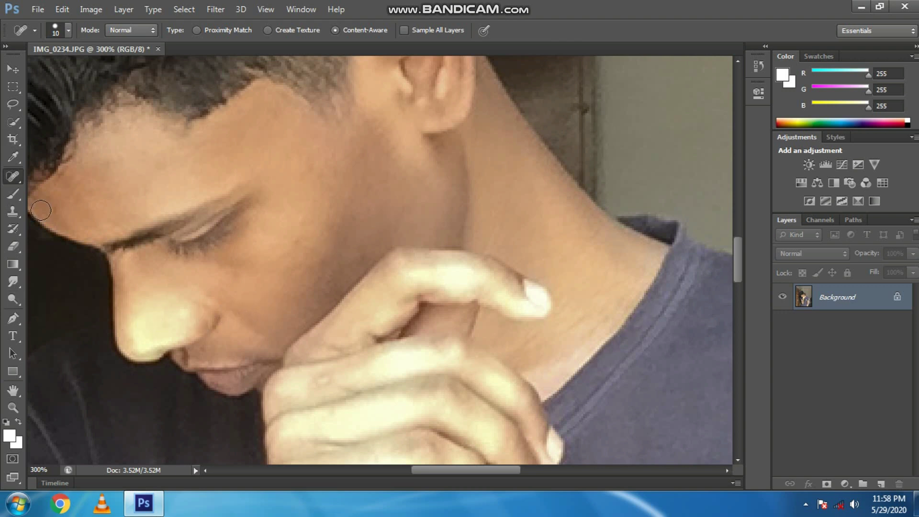
click(19, 197)
right_click(18, 197)
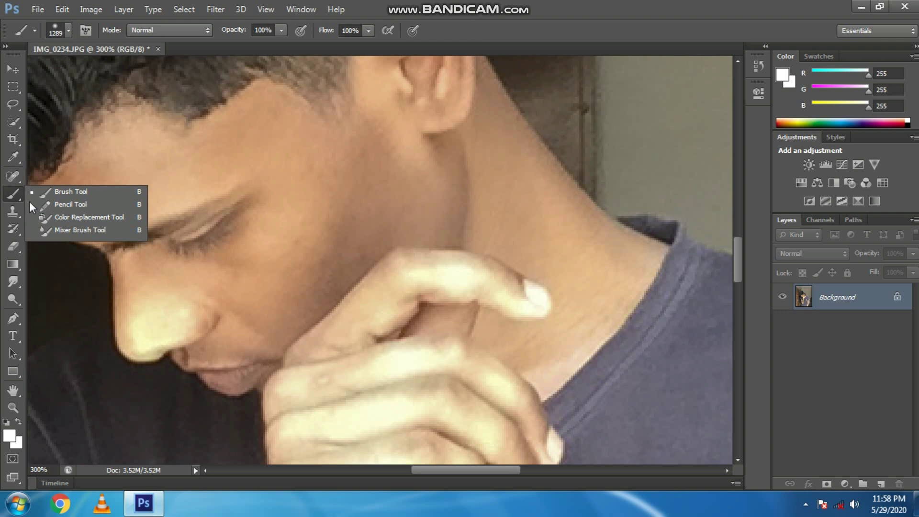
Blend the forehead skin near the eyebrow with a 60 px Mixer Brush stroke
click(78, 230)
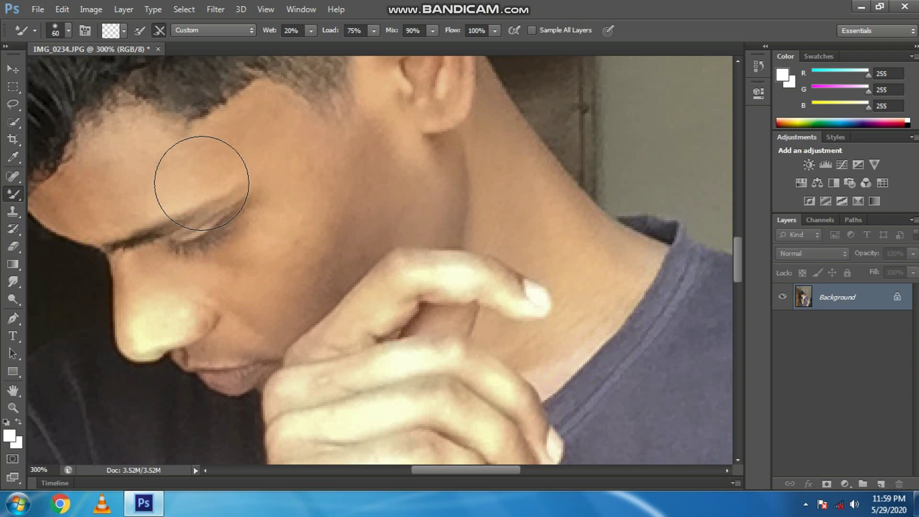
drag(201, 184, 174, 165)
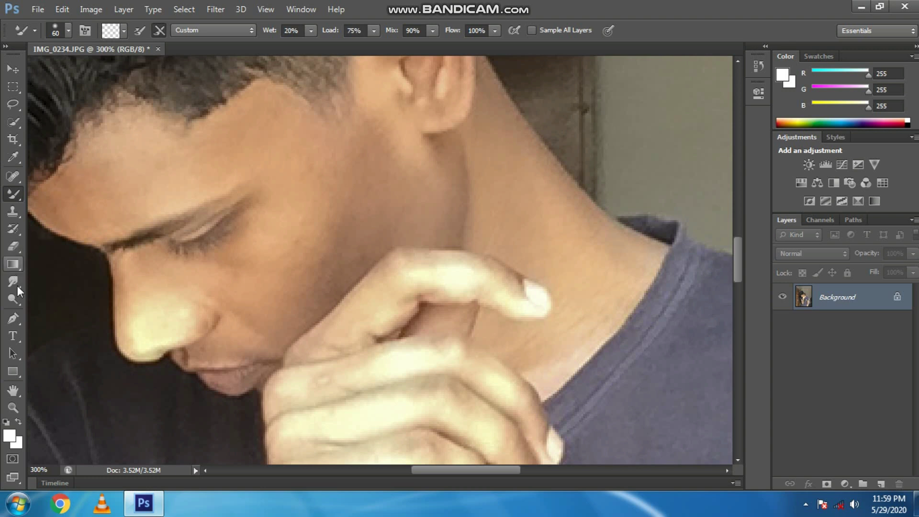
click(16, 268)
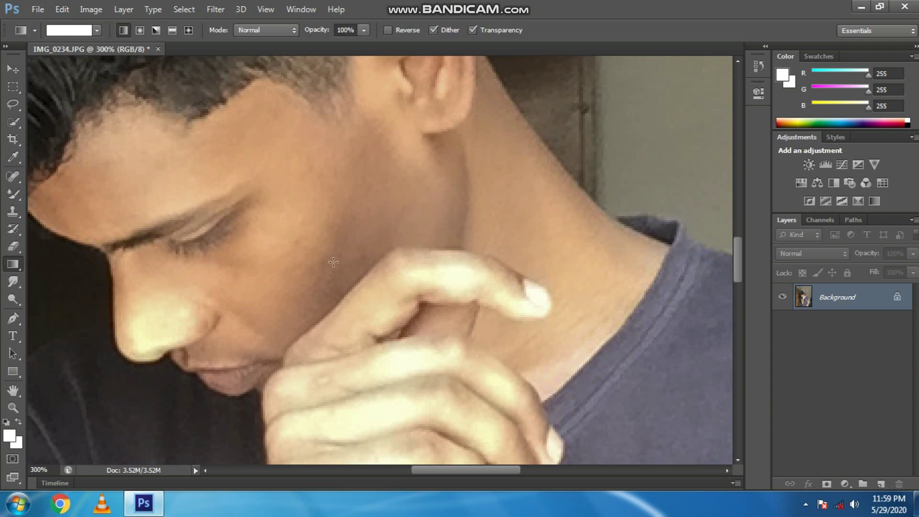
scroll(334, 267, down, 2)
scroll(333, 266, down, 1)
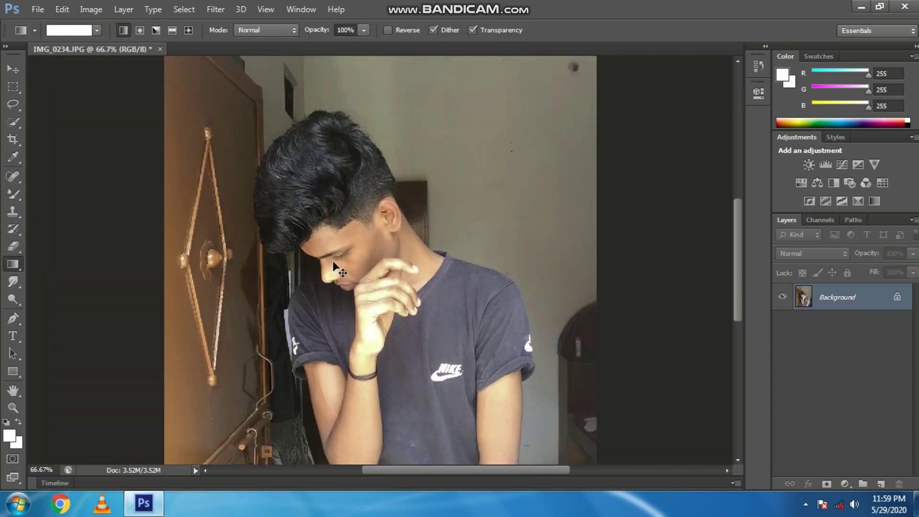
scroll(333, 263, down, 1)
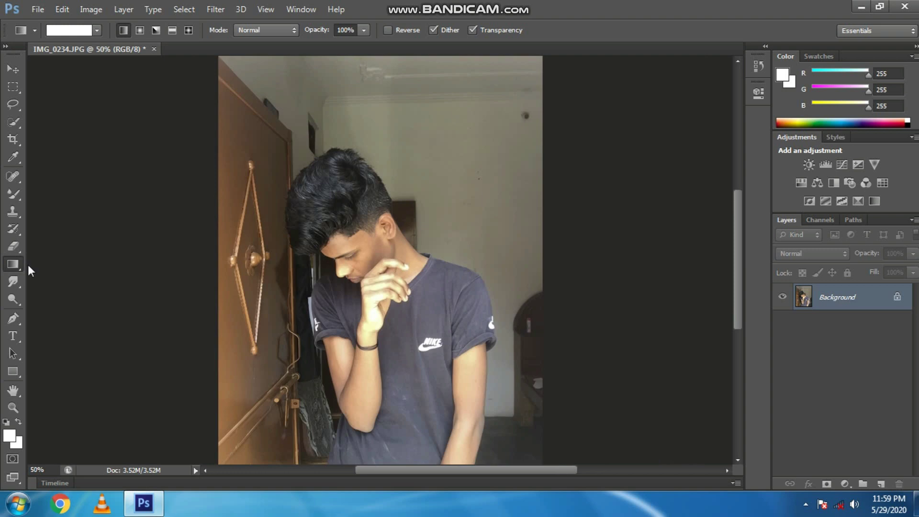
key(ctrl+minus)
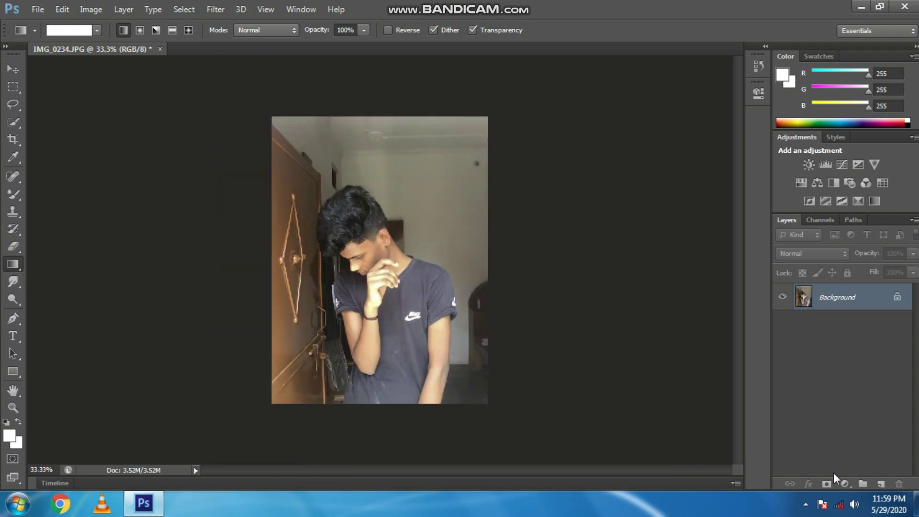
Add a Gradient fill layer and set the gradient's starting colour stop to black
click(845, 483)
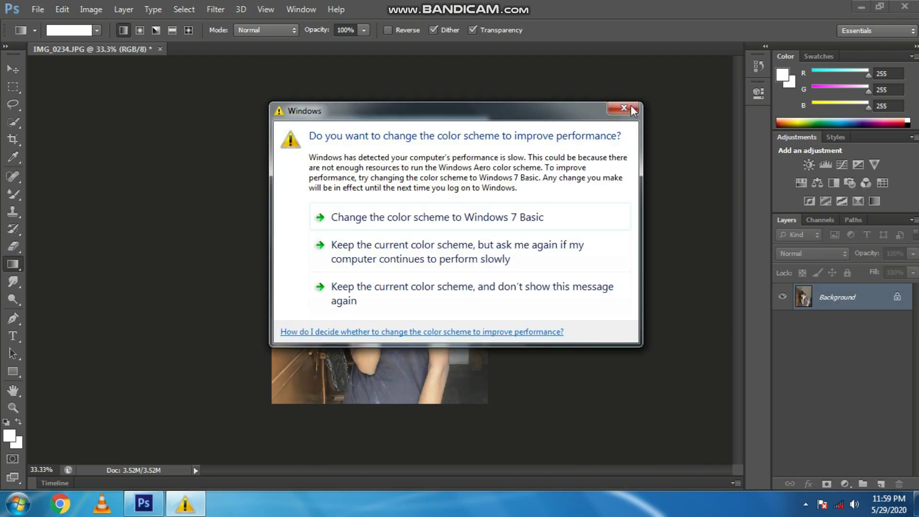
click(630, 106)
click(845, 484)
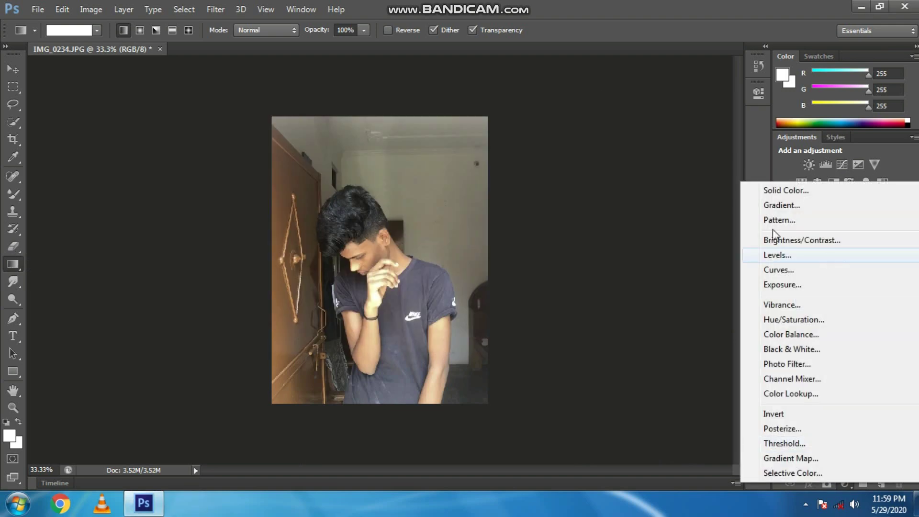
click(789, 211)
click(421, 152)
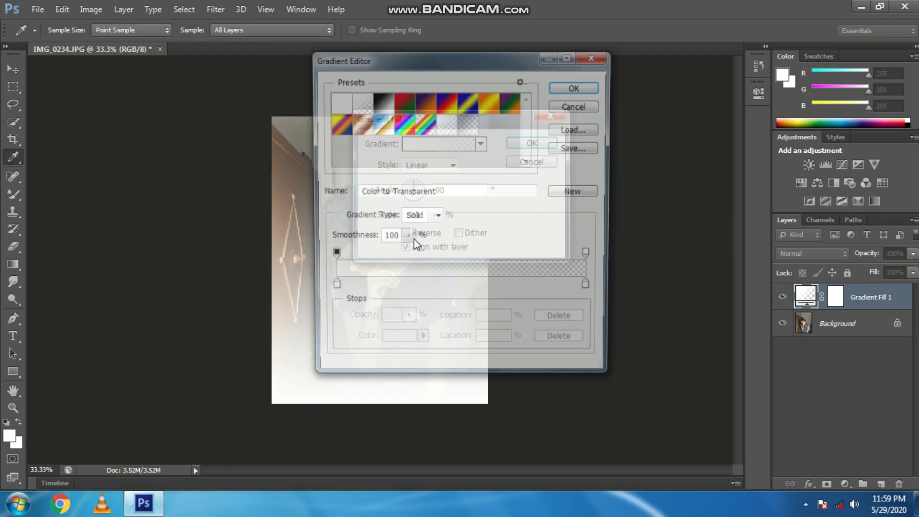
click(331, 288)
click(397, 343)
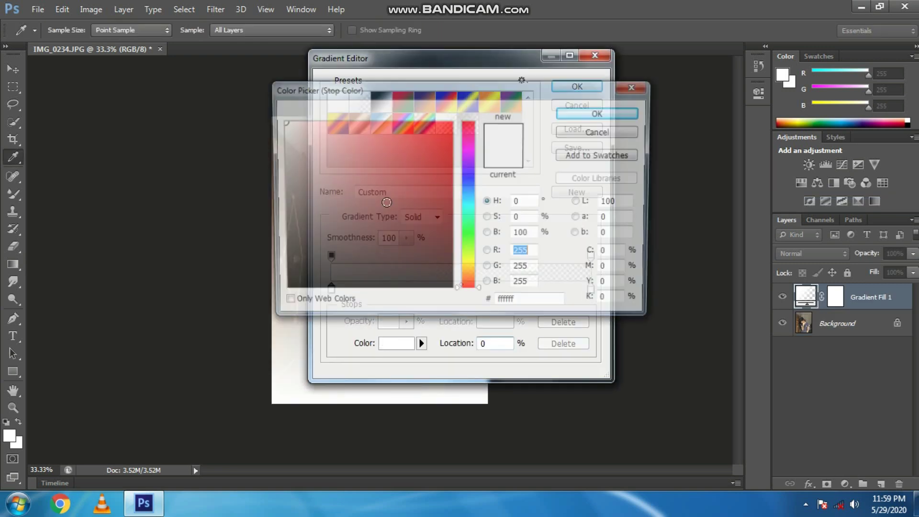
click(268, 319)
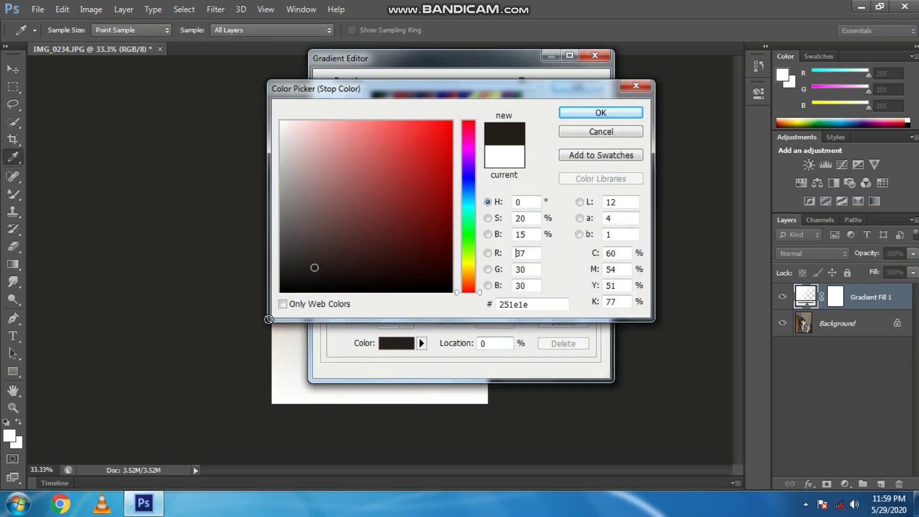
click(613, 113)
Set the ending stop to black and apply the black-to-transparent gradient at 90°
click(590, 289)
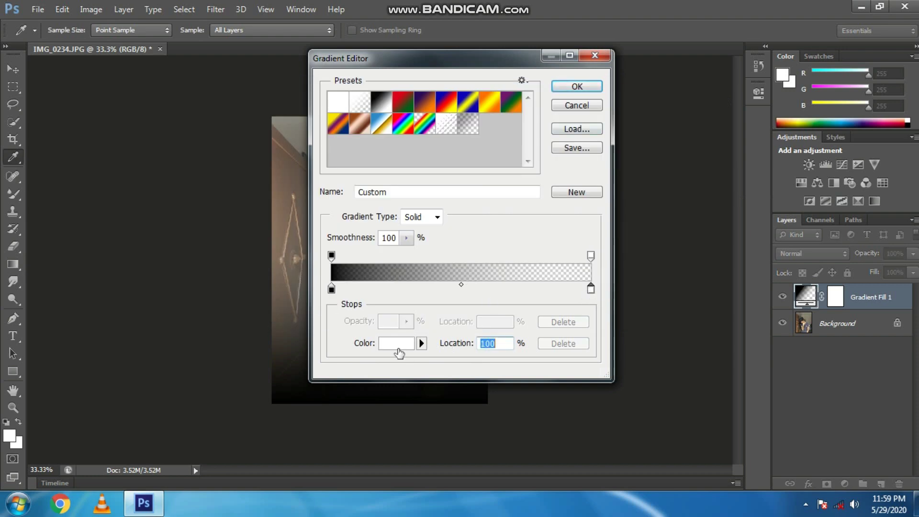
click(397, 344)
click(189, 359)
click(287, 354)
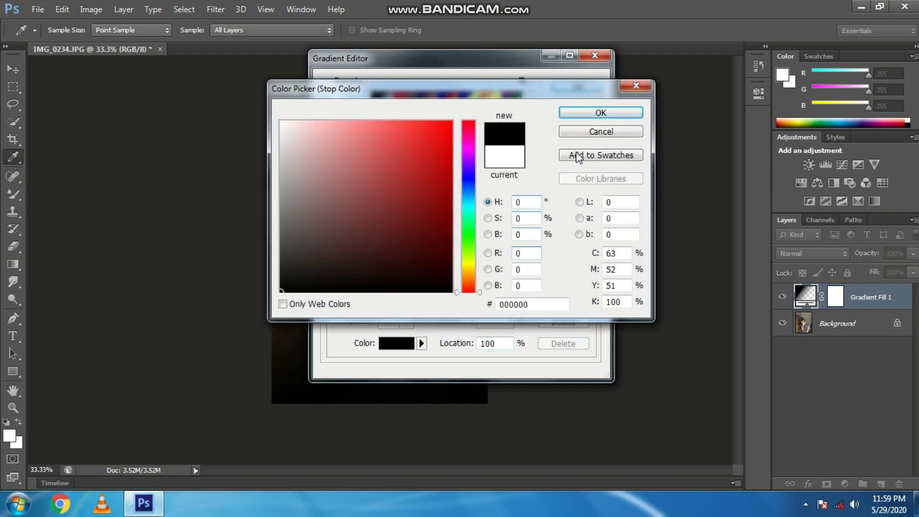
click(613, 115)
click(559, 87)
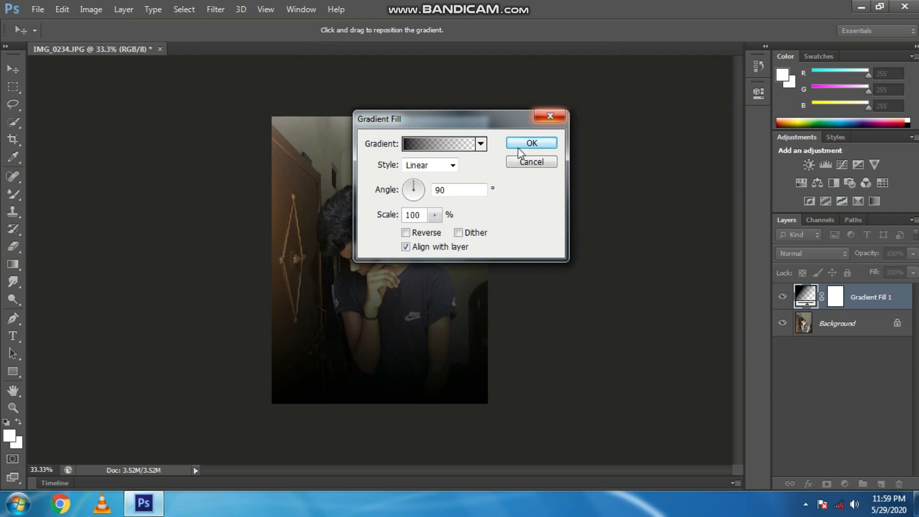
click(531, 143)
Convert Gradient Fill 1 to a smart object and squash it toward the photo's bottom
right_click(860, 297)
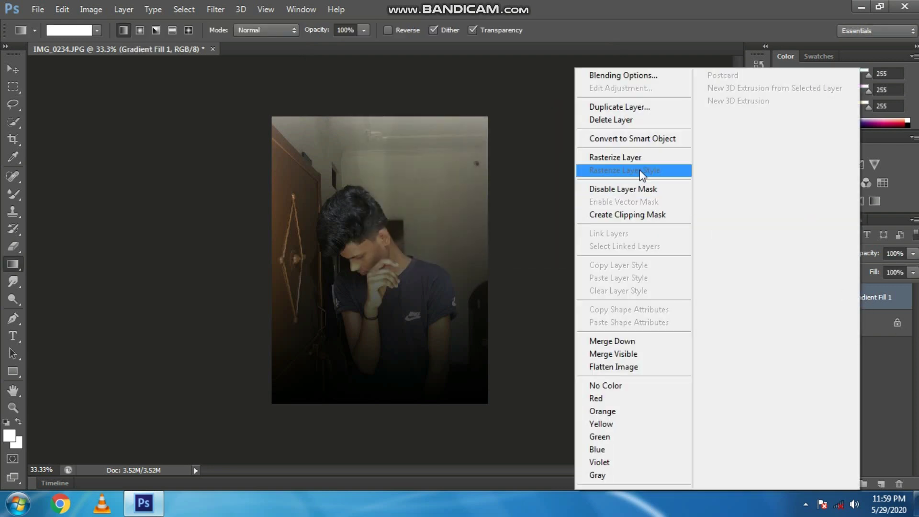
click(632, 139)
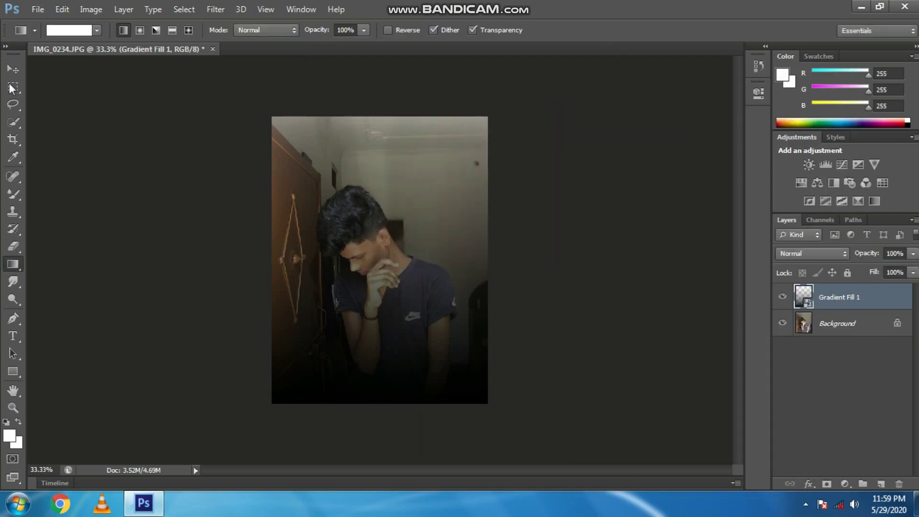
click(13, 69)
drag(383, 116, 388, 316)
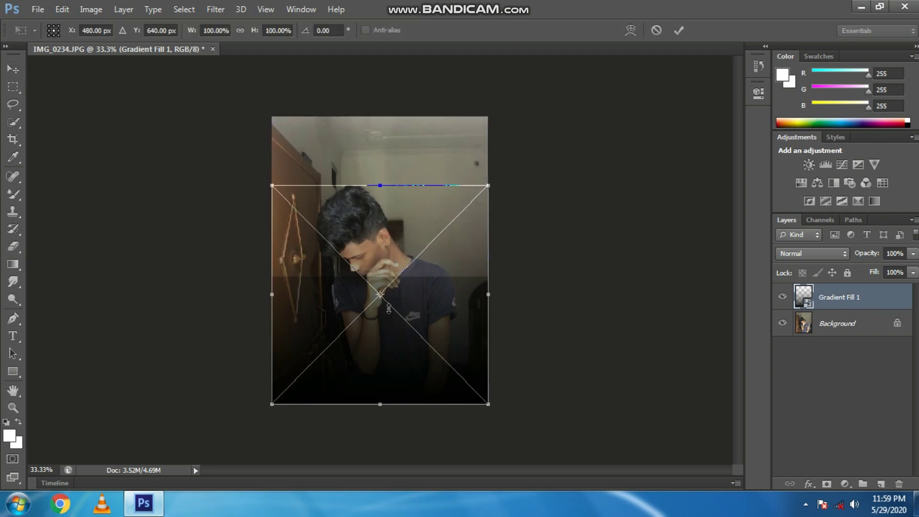
key(Return)
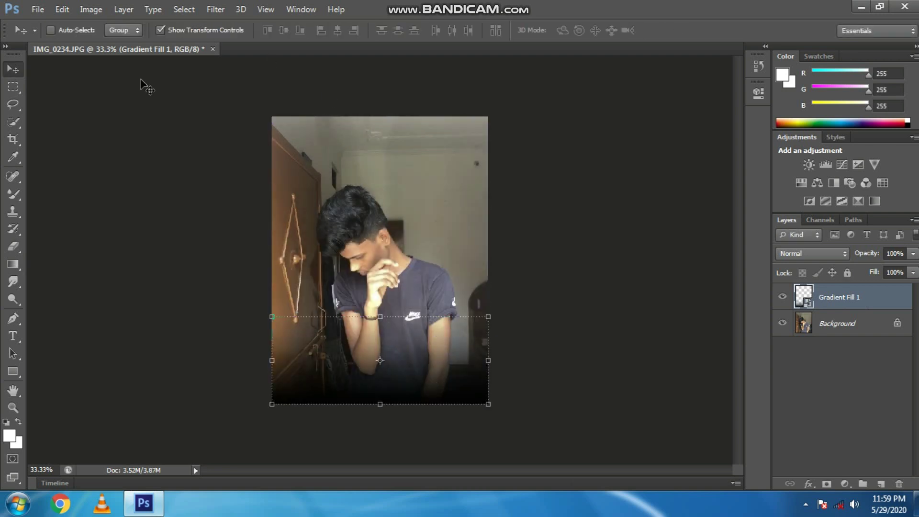
Set the gradient layer's opacity to 50% and toggle its visibility to compare, leaving it on
click(898, 256)
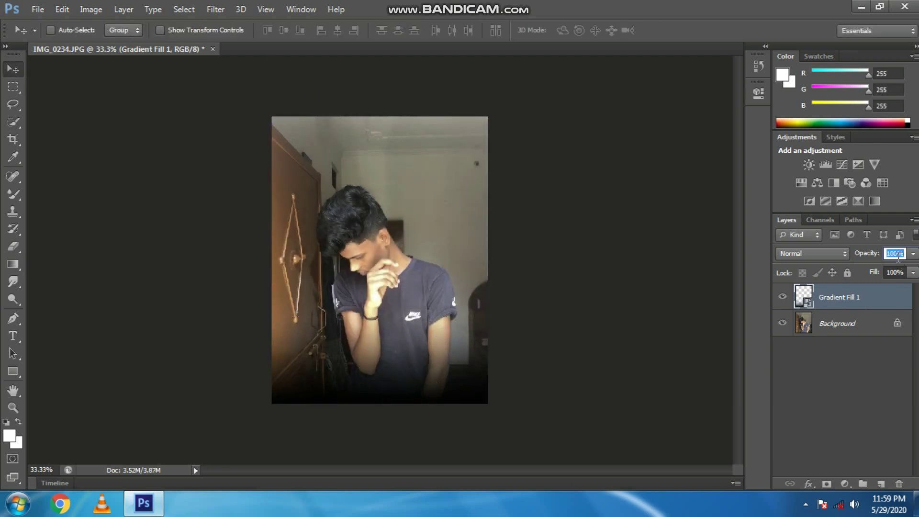
text(50)
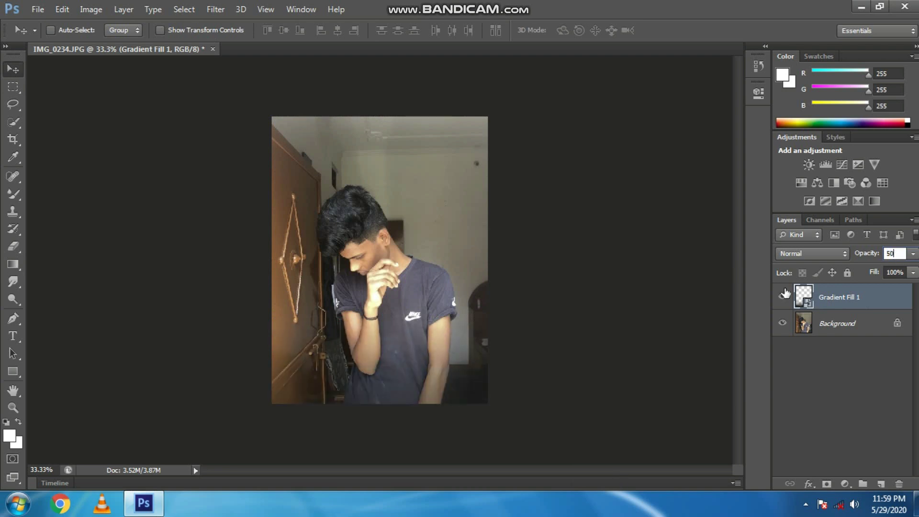
click(784, 300)
click(783, 300)
click(783, 300)
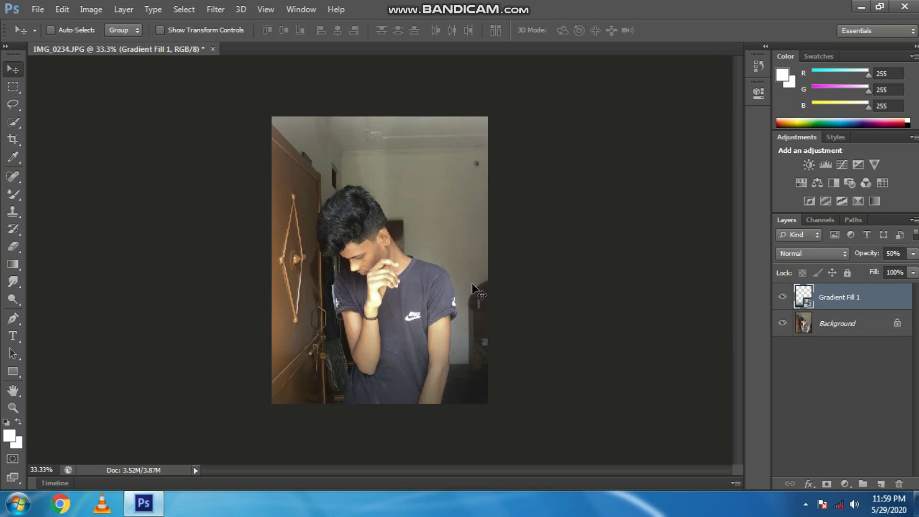
Pick the Smudge tool and accept rasterizing the gradient fill layer
click(14, 282)
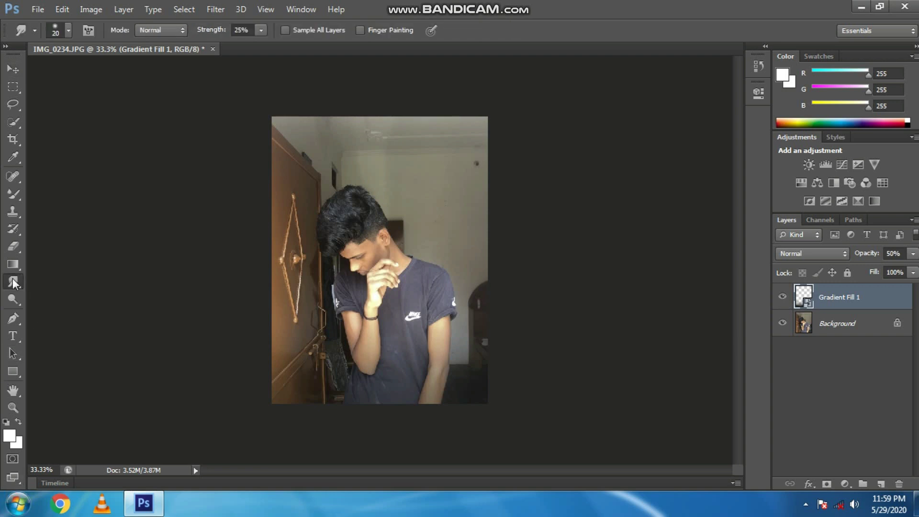
click(472, 260)
click(442, 206)
scroll(411, 293, up, 3)
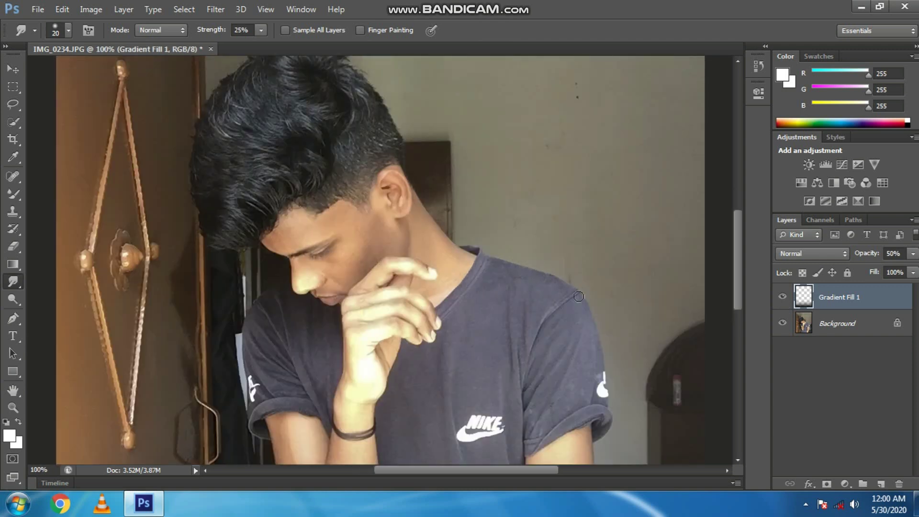
Dodge a streak on the shirt on the Background layer with a 43 px brush at 50% exposure
click(17, 298)
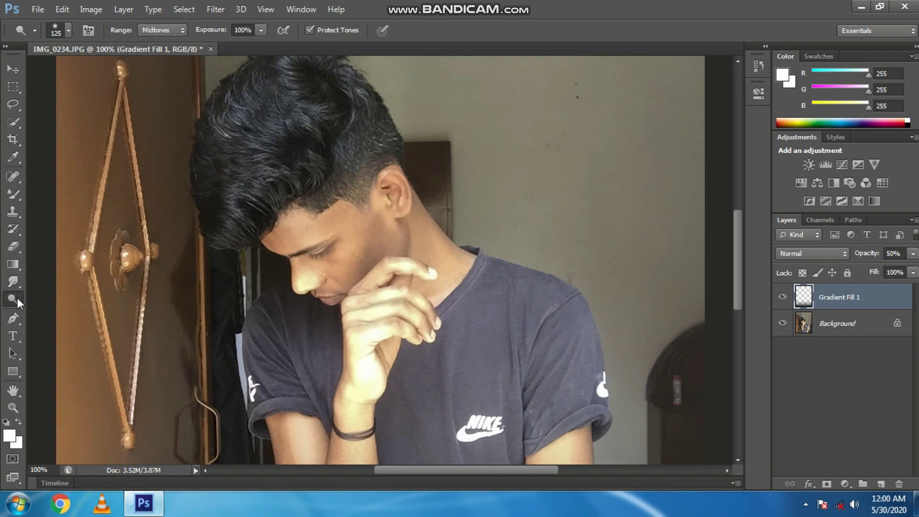
right_click(469, 266)
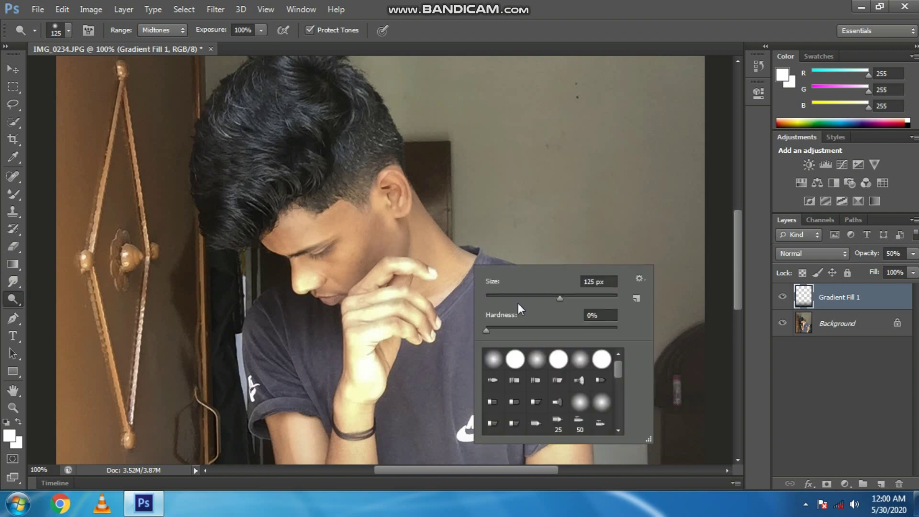
click(518, 296)
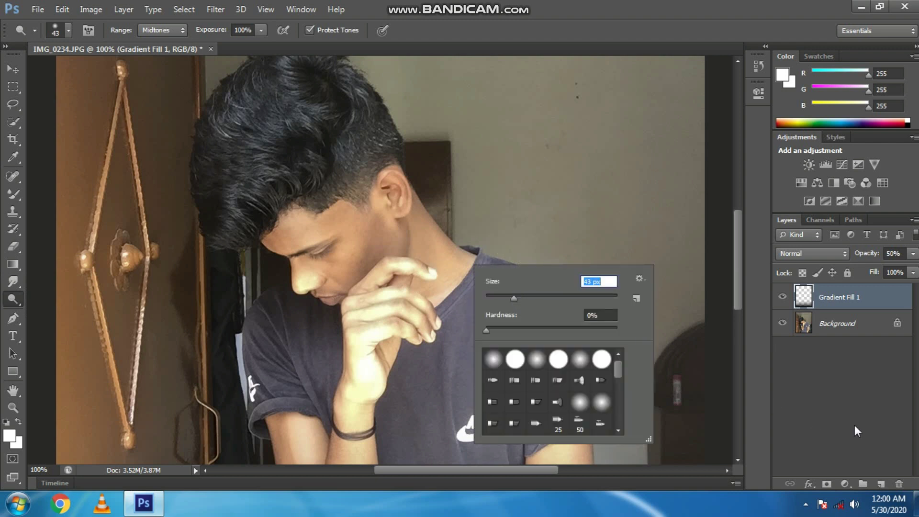
click(868, 325)
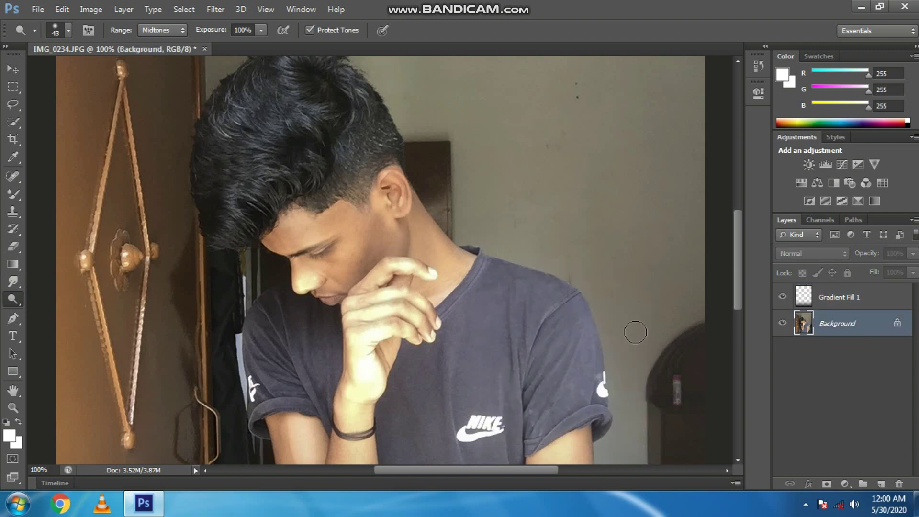
drag(453, 346, 450, 418)
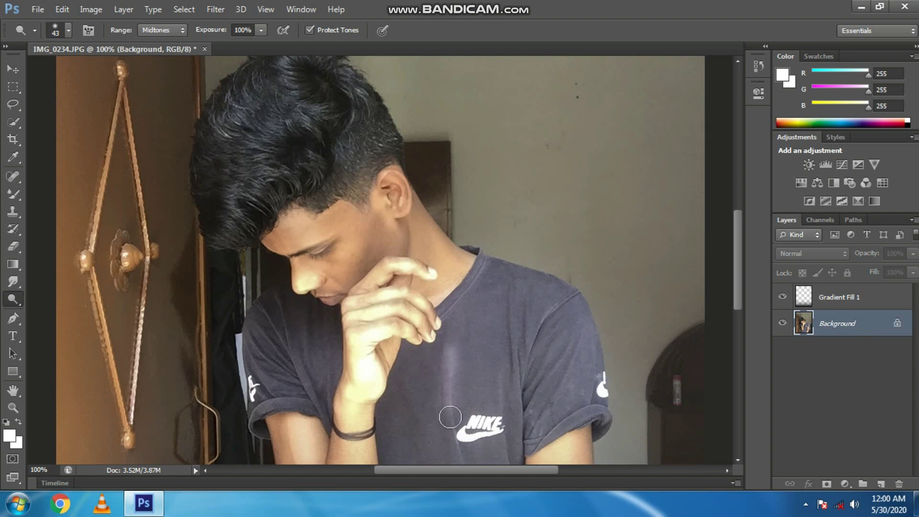
click(241, 29)
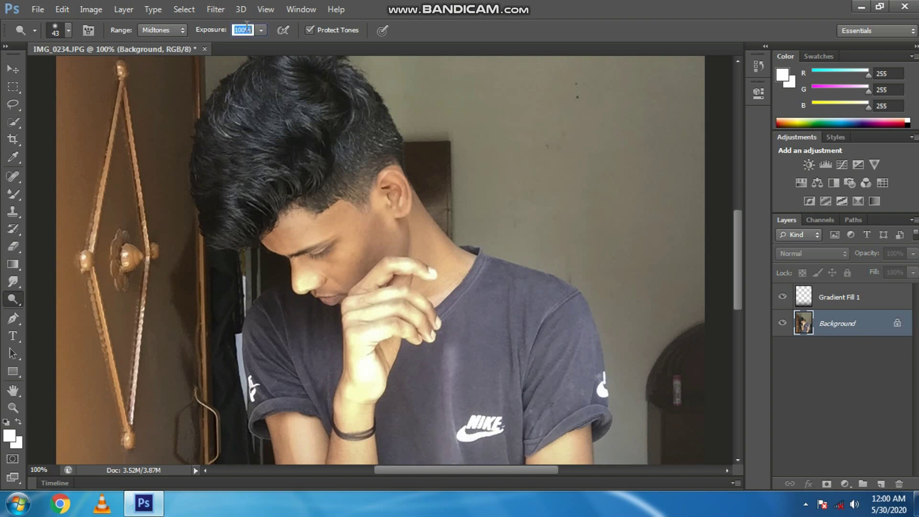
text(50)
Reframe the view on the portrait and lightly dodge the hair
scroll(355, 182, down, 3)
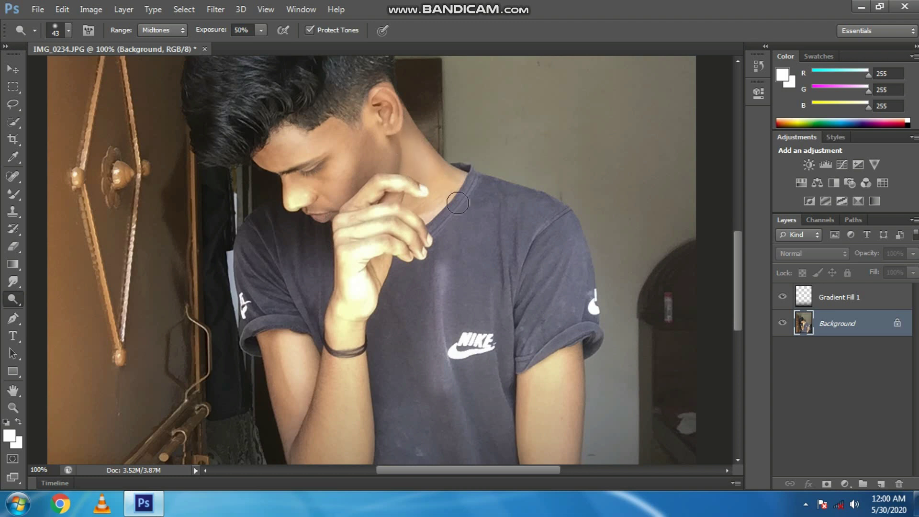
key(space)
drag(446, 161, 436, 4)
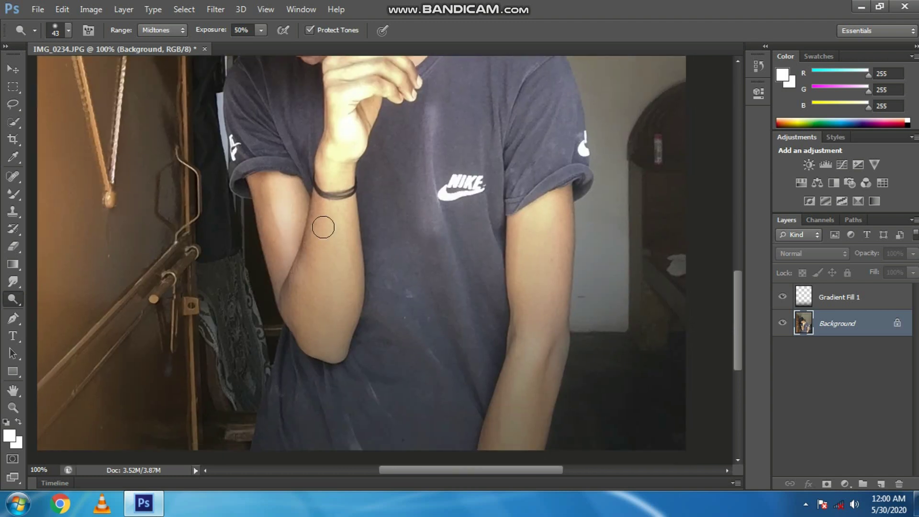
drag(412, 423, 381, 298)
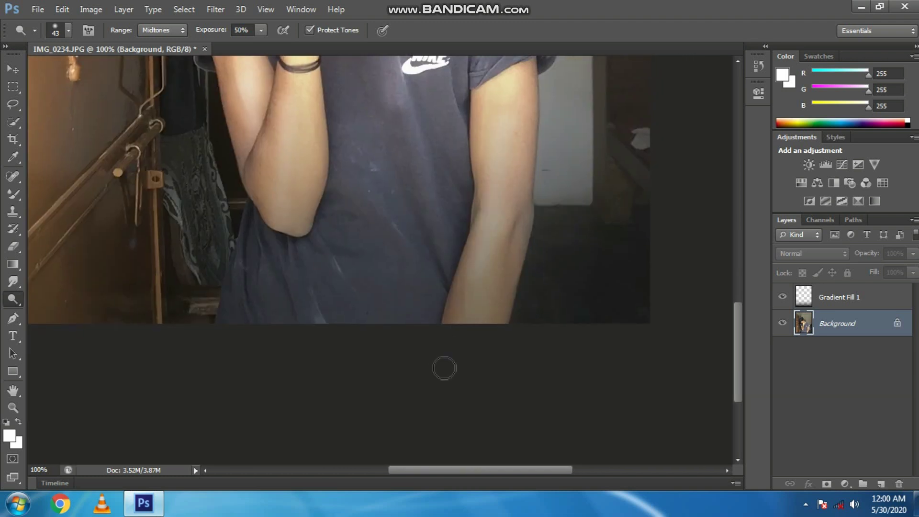
key(ctrl+minus)
key(ctrl+minus)
key(ctrl+minus)
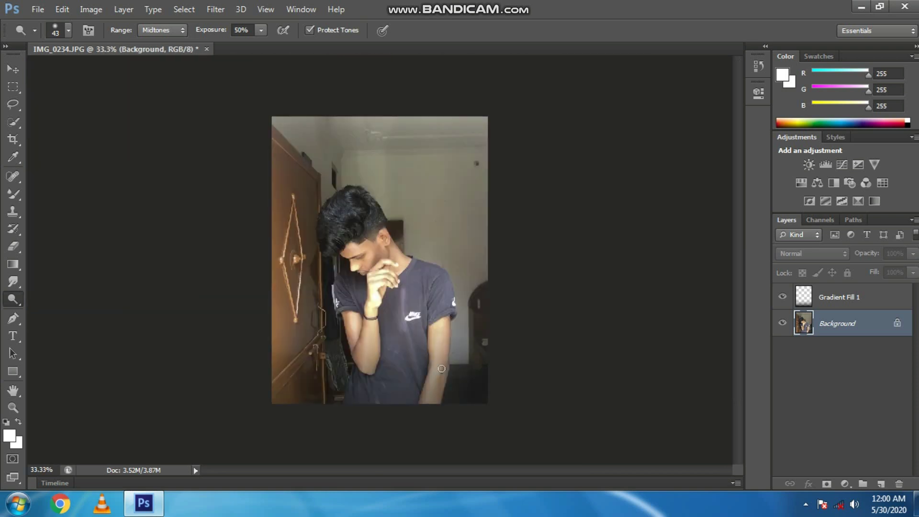
key(ctrl+plus)
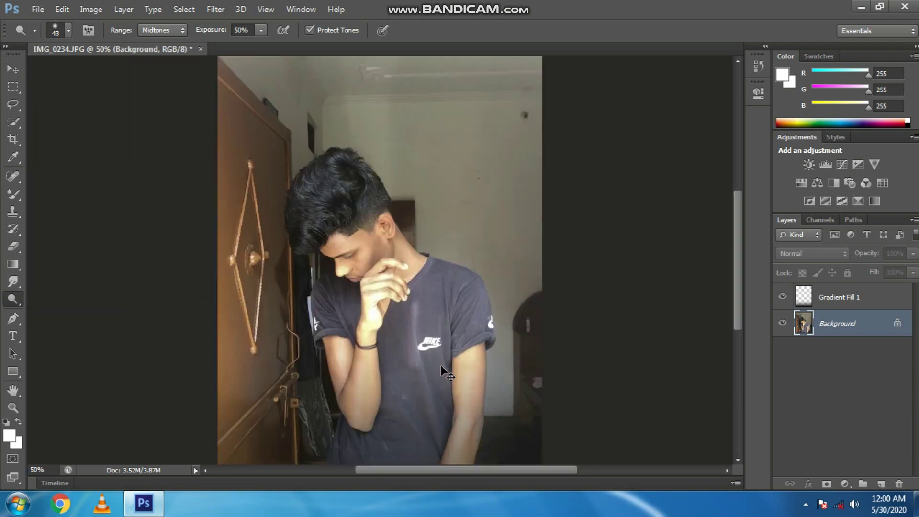
key(ctrl+plus)
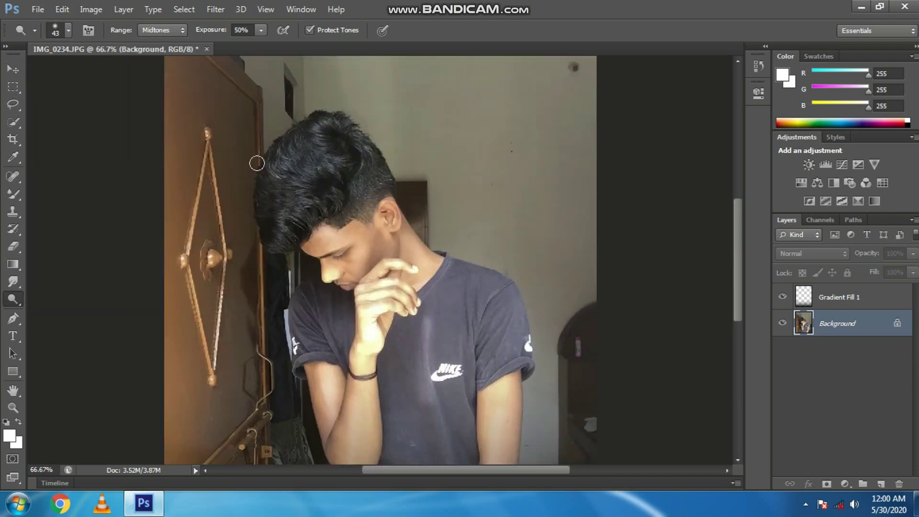
drag(335, 146, 320, 152)
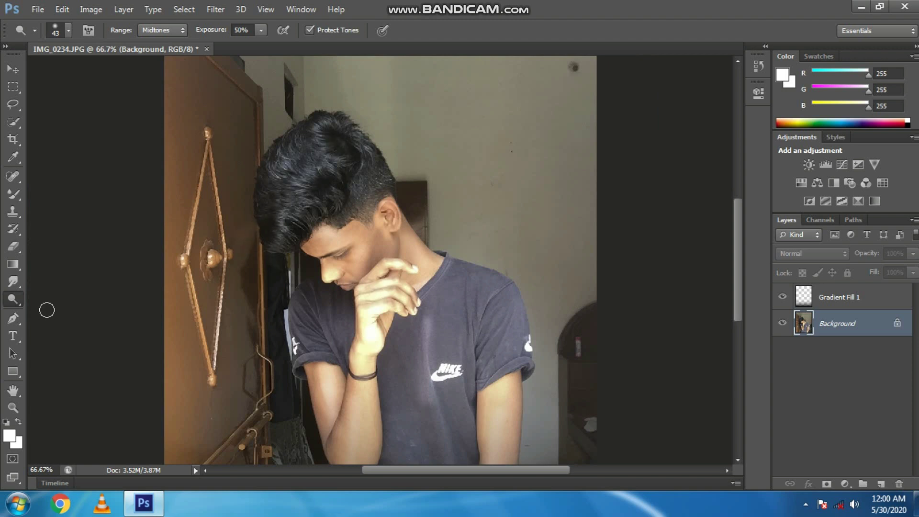
click(14, 318)
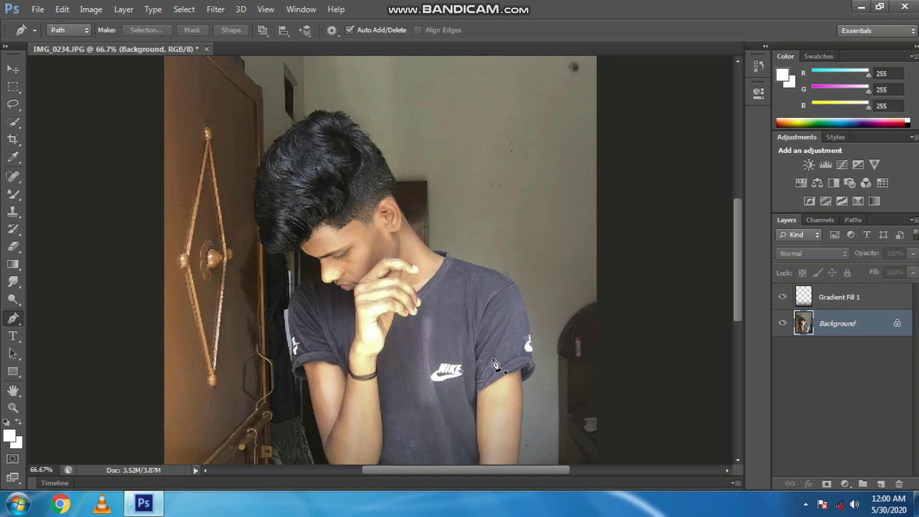
click(486, 270)
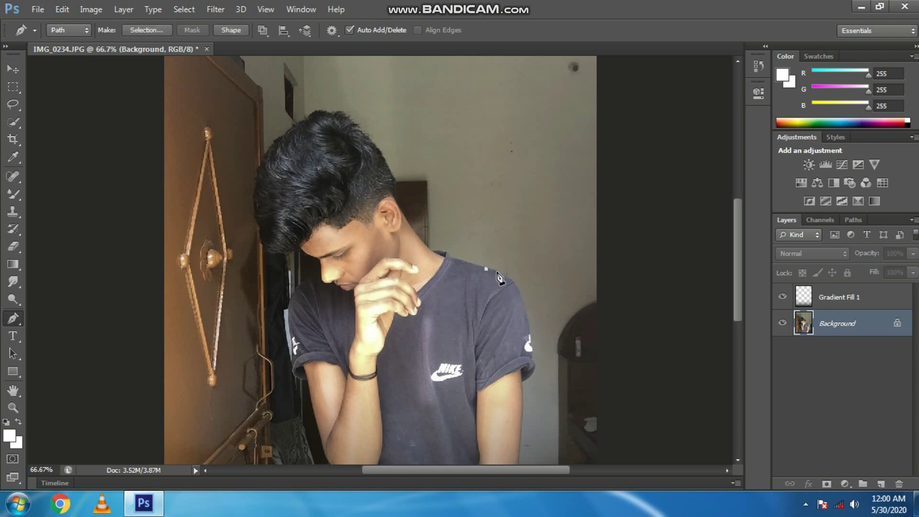
click(514, 282)
click(506, 304)
click(493, 294)
click(486, 270)
right_click(487, 272)
click(535, 241)
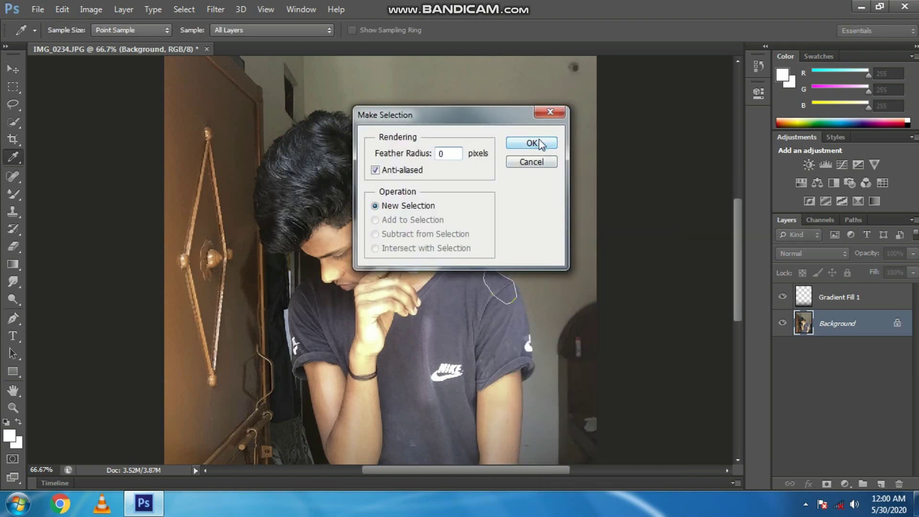
click(531, 139)
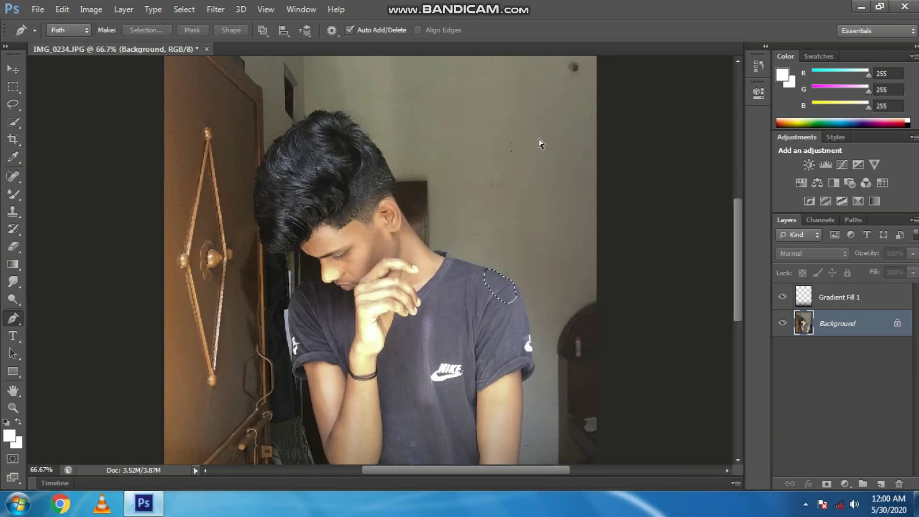
key(ctrl+j)
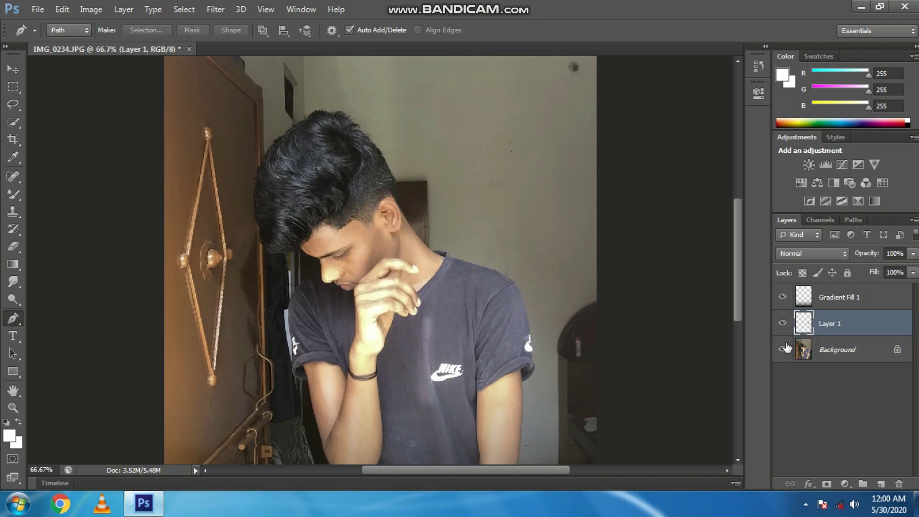
click(782, 349)
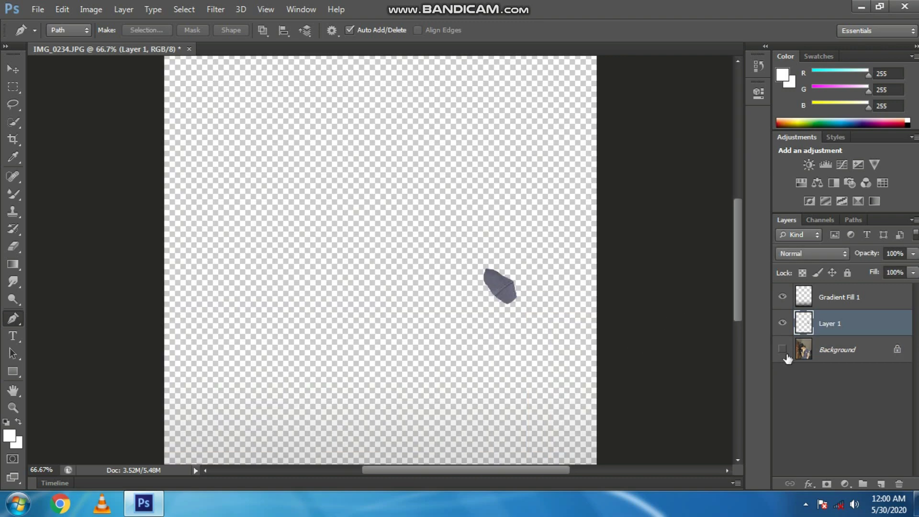
click(783, 349)
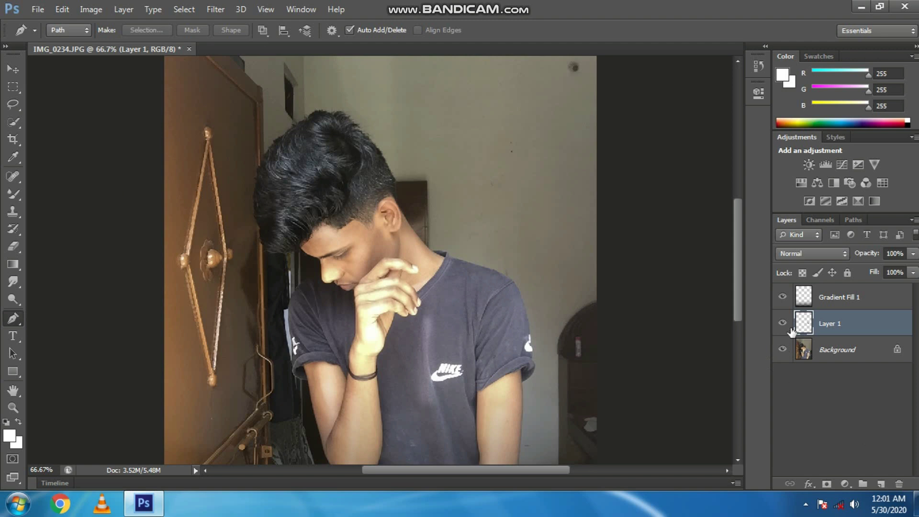
key(ctrl+e)
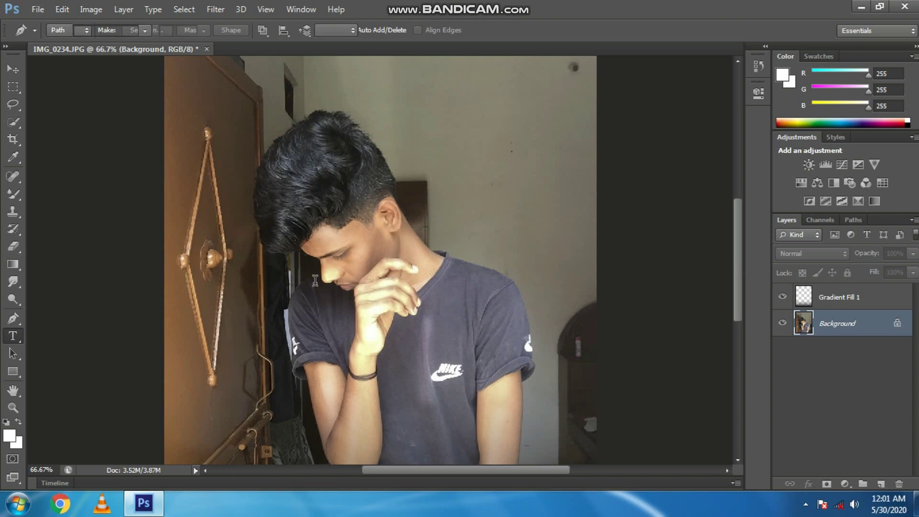
key(ctrl+z)
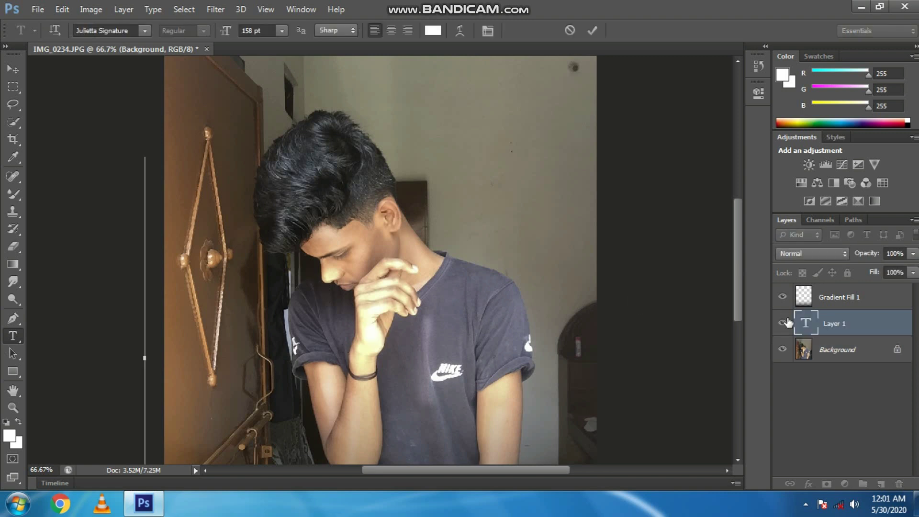
click(784, 322)
key(Delete)
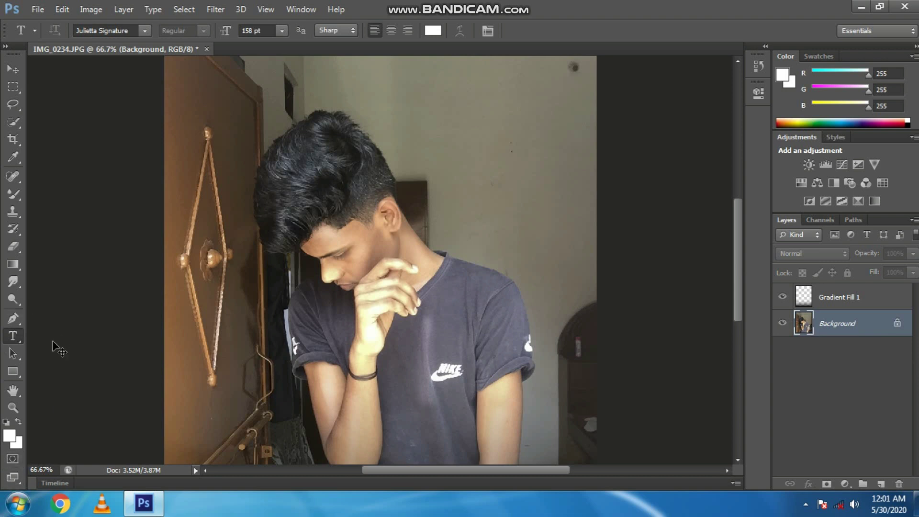
key(ctrl+minus)
key(ctrl+minus)
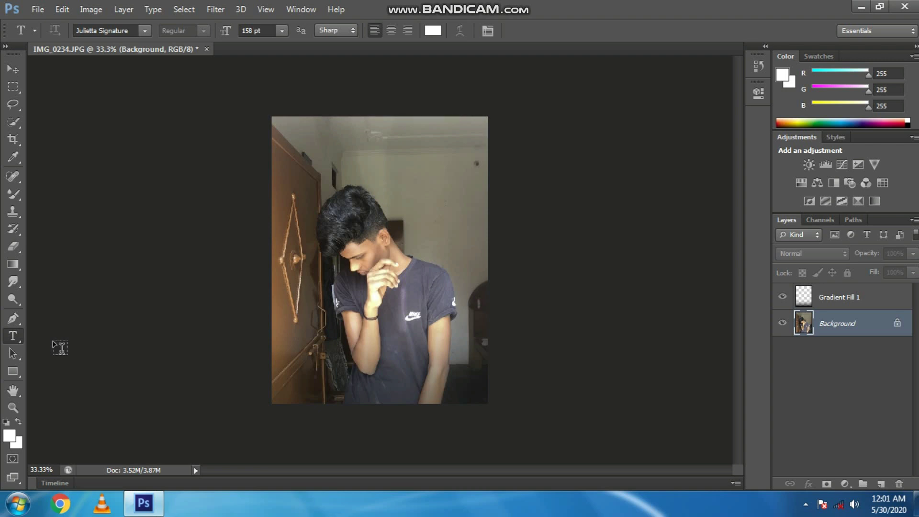
click(212, 8)
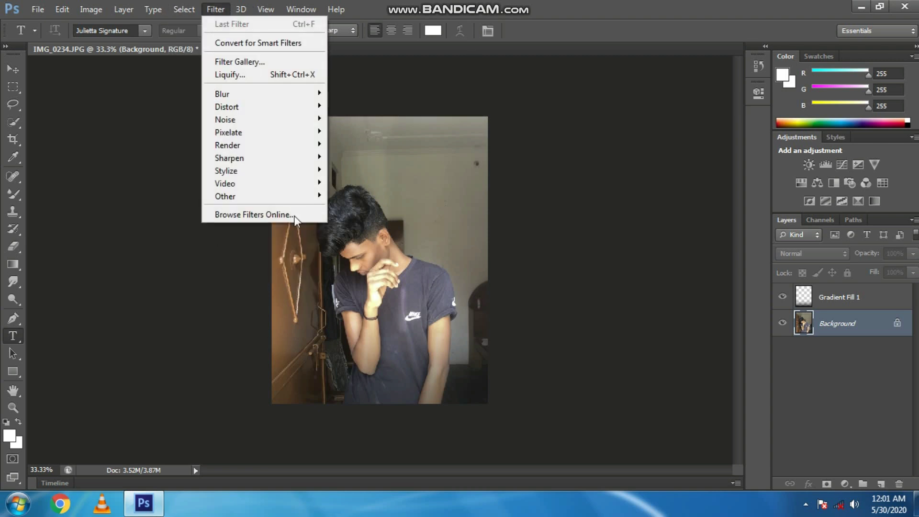
click(504, 5)
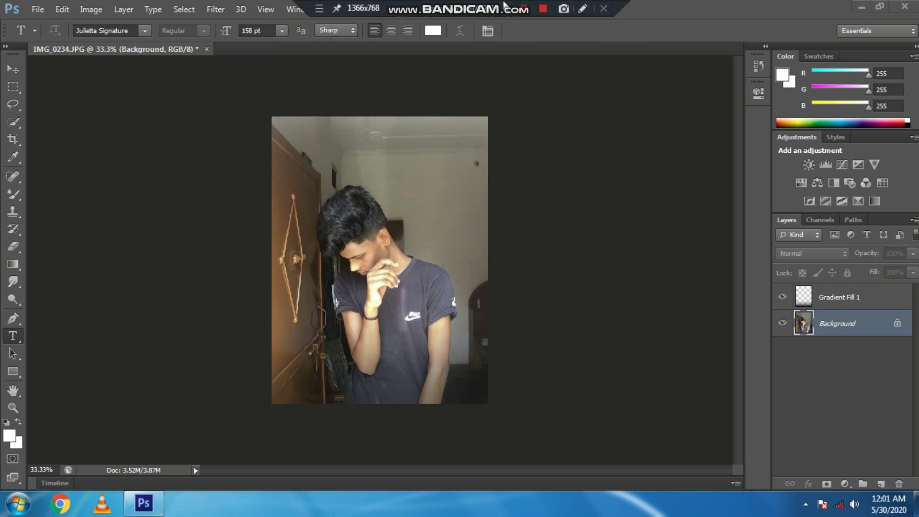